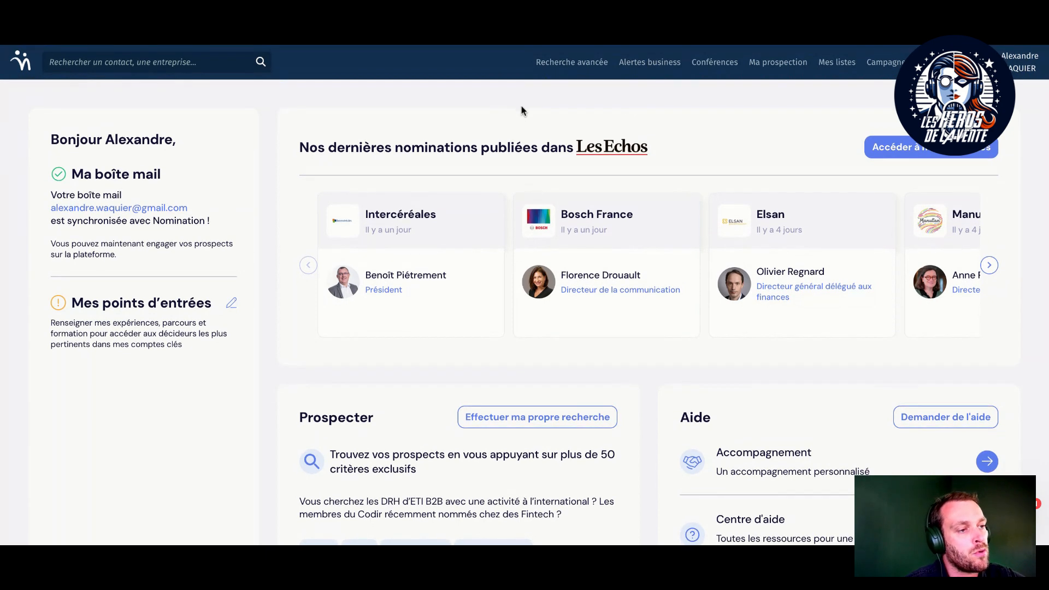
Step: Open the advanced search and filter decision-makers by the marketing function "Directeur / responsable marketing"
left_click(573, 64)
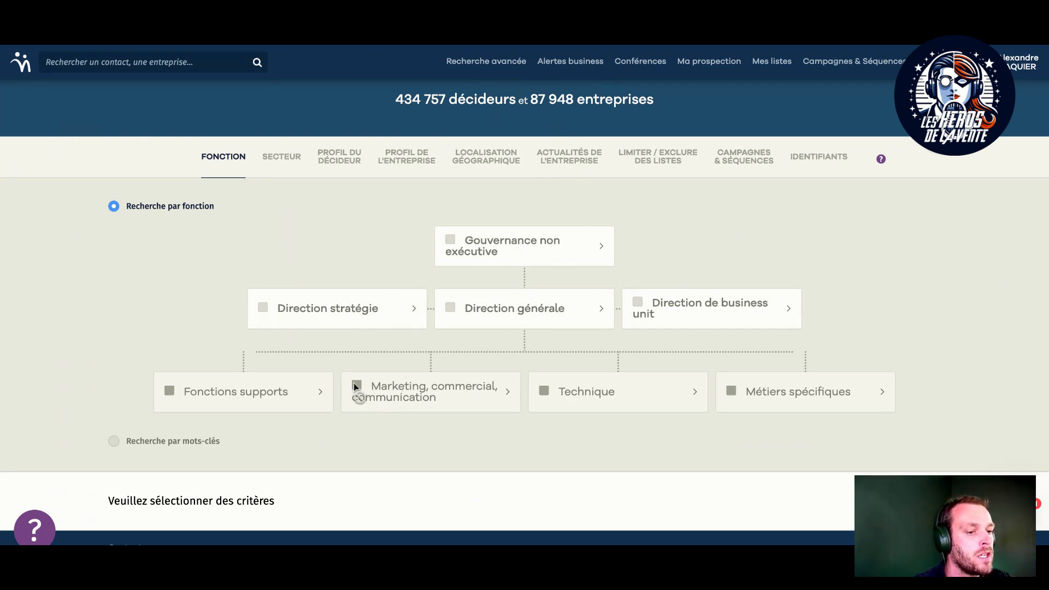
left_click(422, 403)
scroll(420, 397, "down", 2)
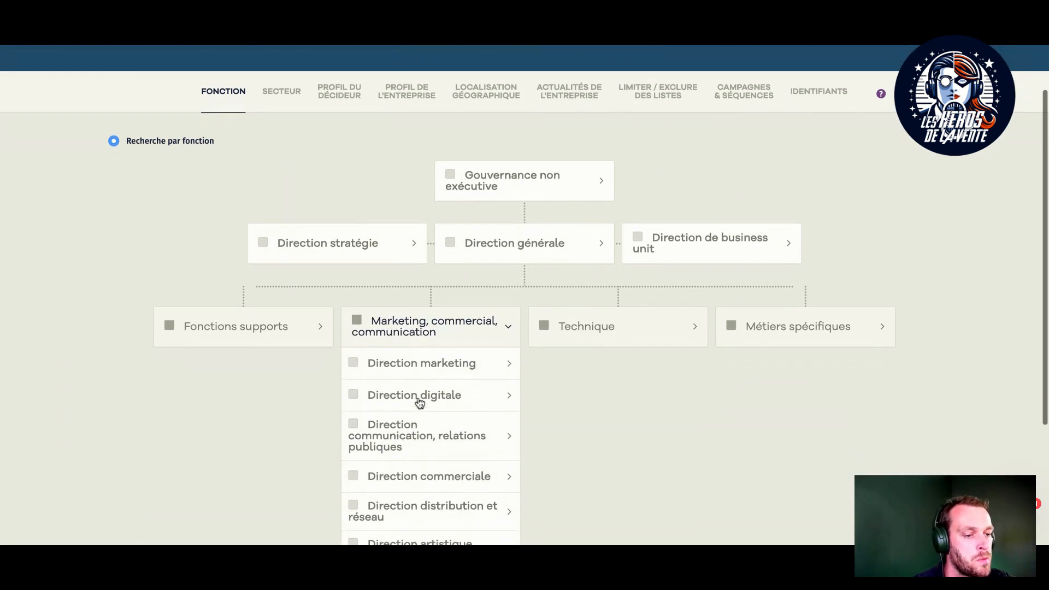
left_click(395, 358)
scroll(395, 362, "down", 3)
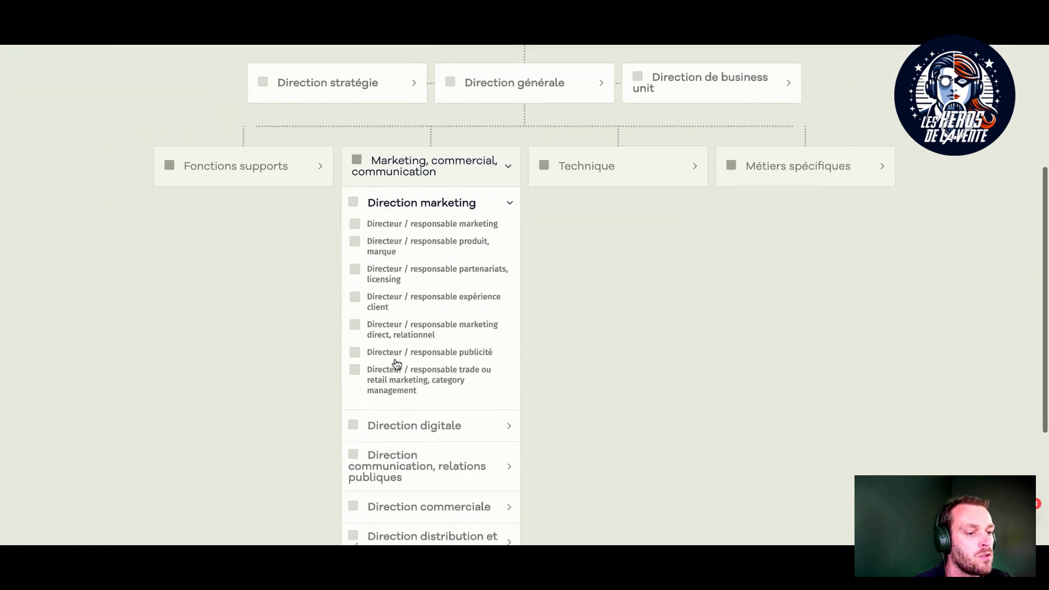
left_click(355, 219)
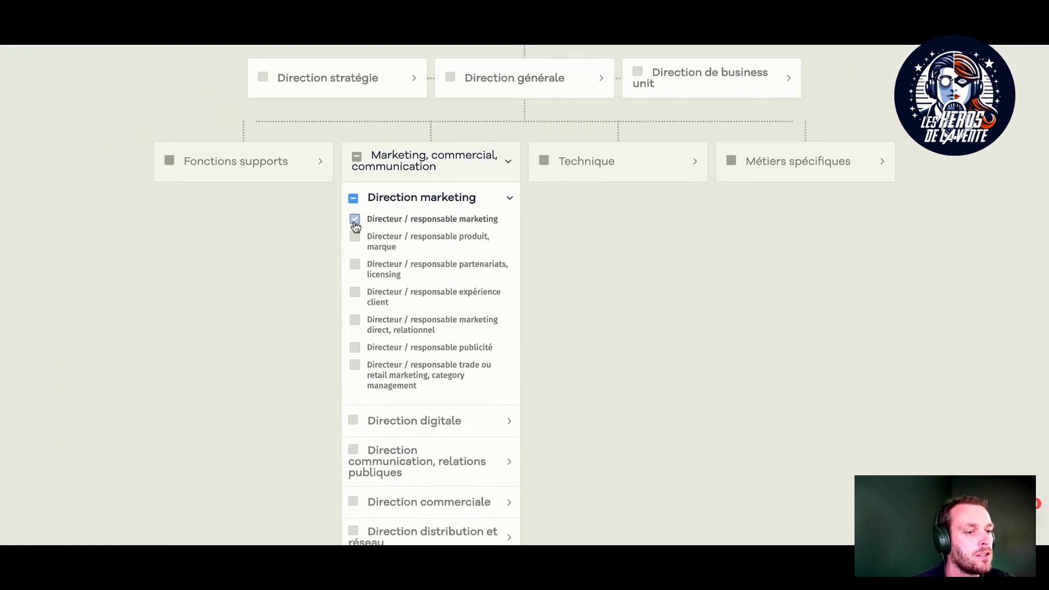
scroll(354, 225, "up", 3)
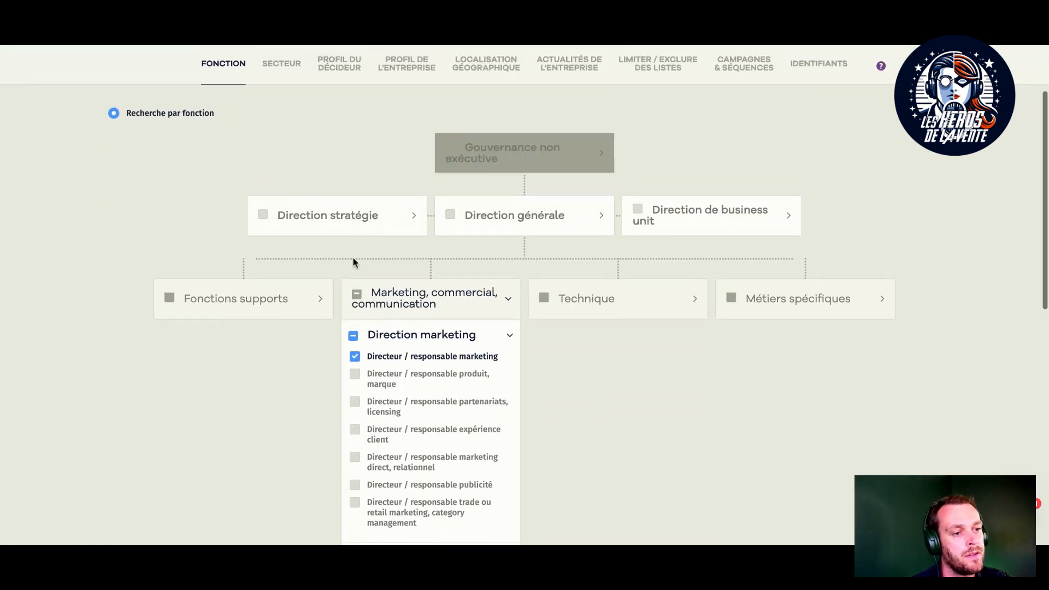
scroll(384, 175, "up", 2)
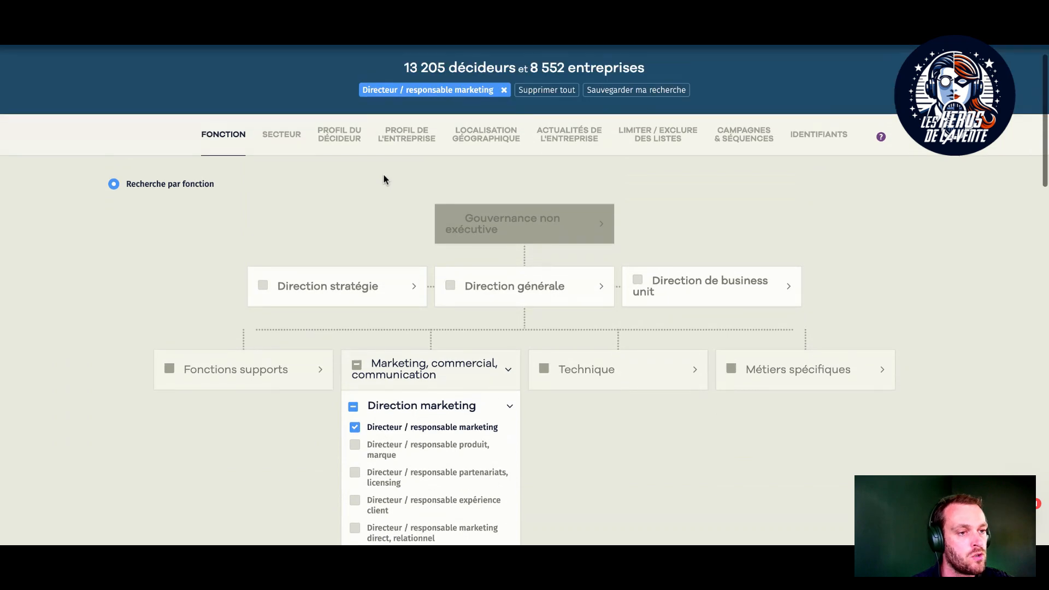
Step: Add the sector criterion "Santé, pharmacie, biotech" from the Industries group to the search
left_click(278, 141)
scroll(279, 141, "up", 1)
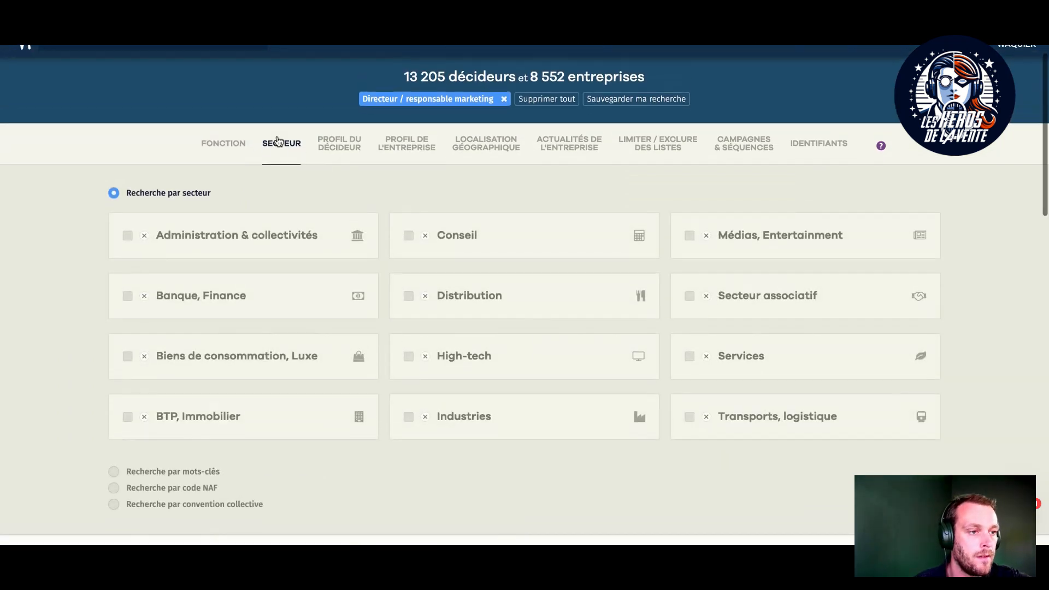
triple_click(414, 84)
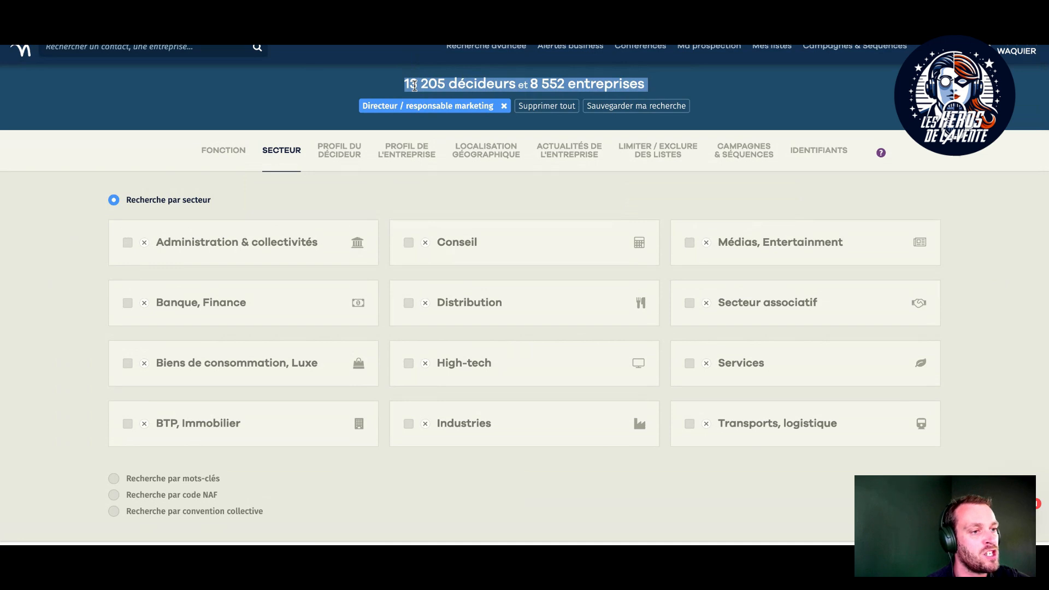
scroll(524, 257, "down", 3)
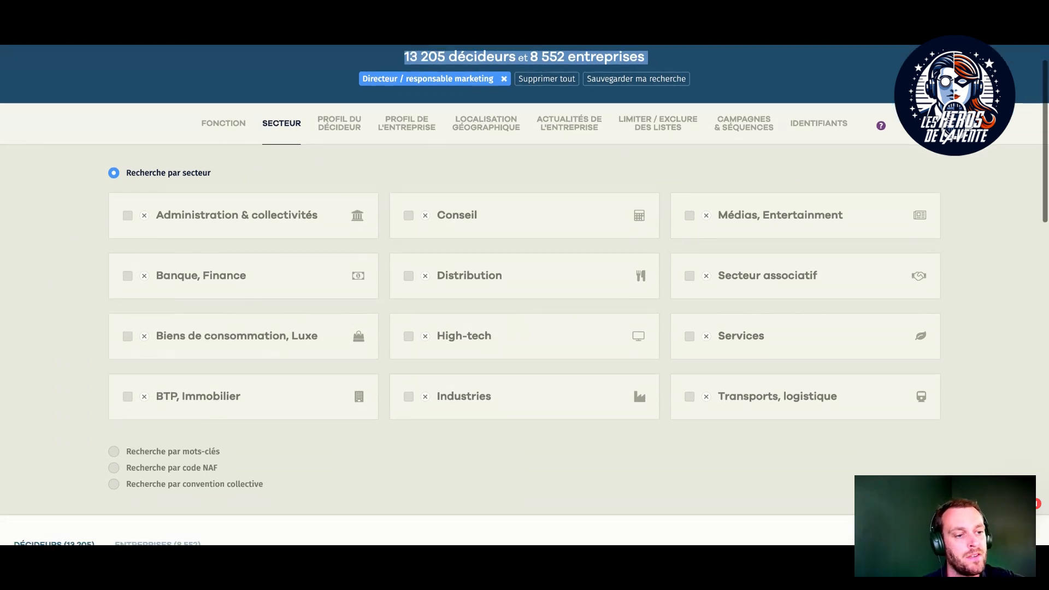
mouse_move(404, 335)
scroll(405, 335, "down", 5)
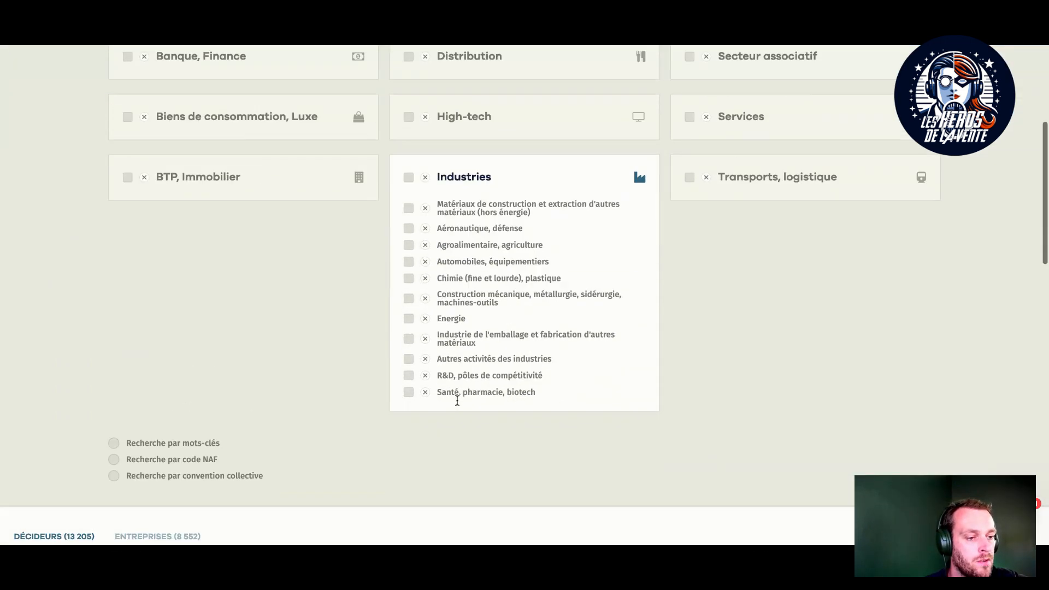
left_click(410, 382)
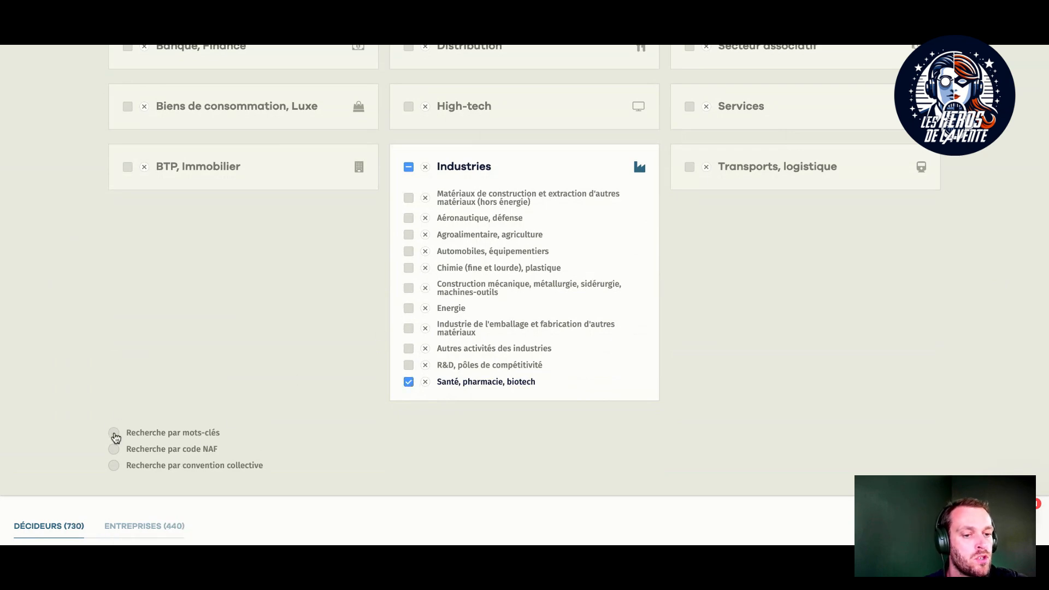
scroll(114, 437, "up", 9)
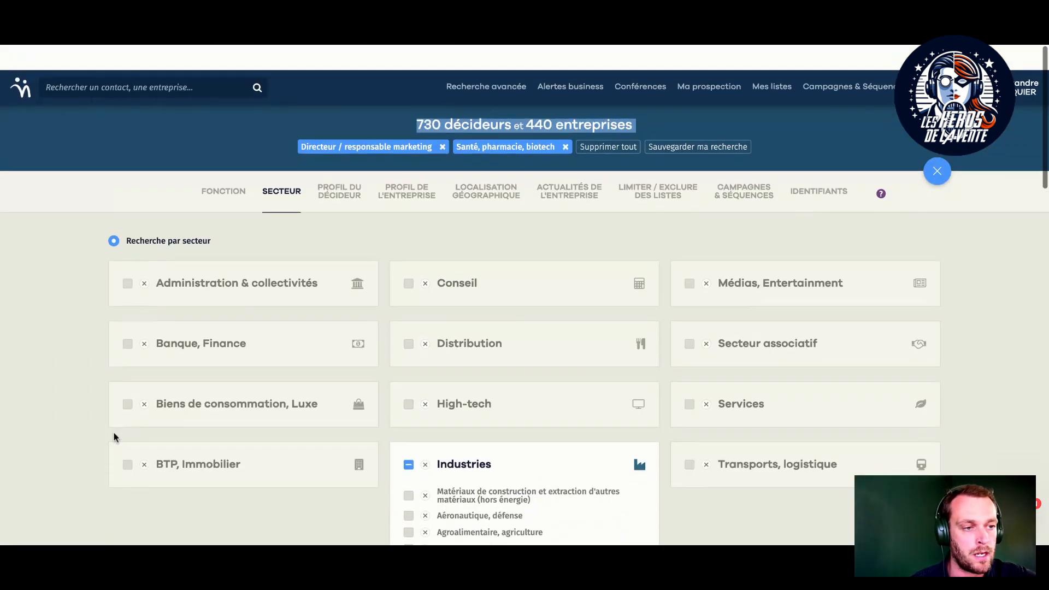
scroll(399, 382, "down", 5)
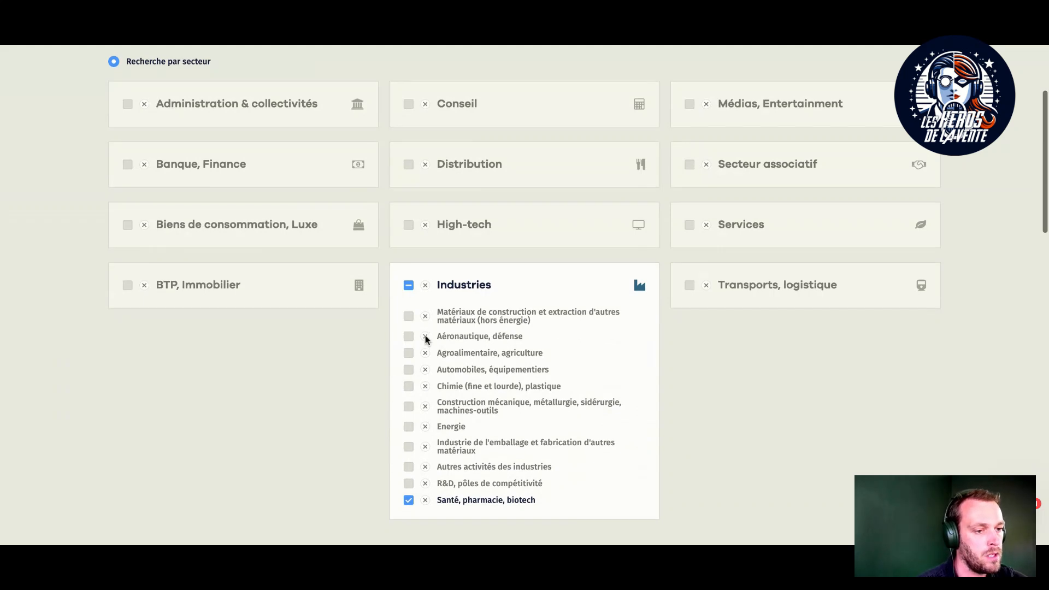
Step: Restrict the company profile to a headcount of at least 100 employees
scroll(402, 339, "up", 3)
left_click(456, 215)
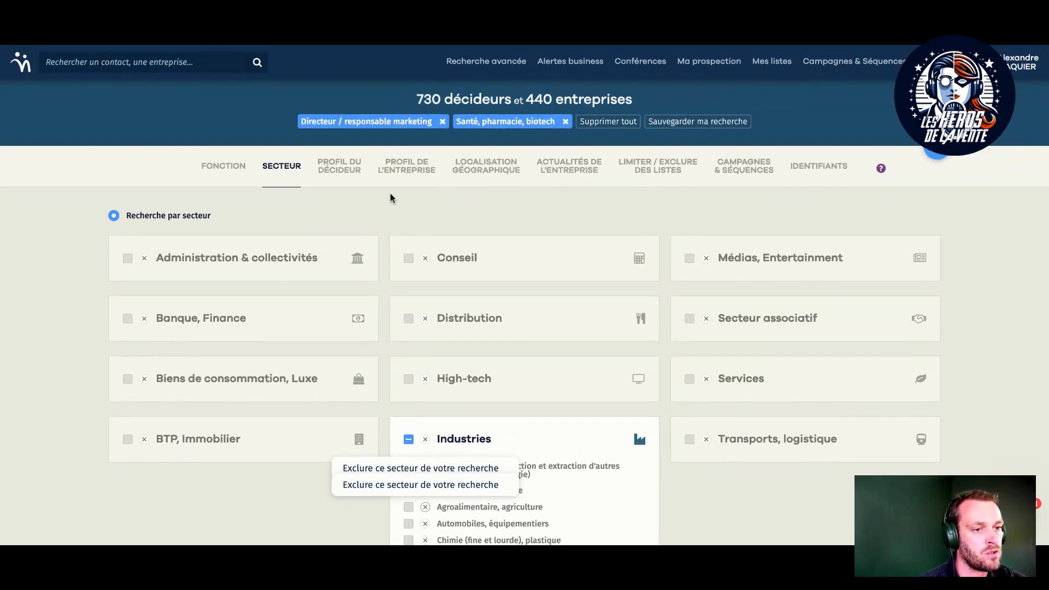
left_click(384, 171)
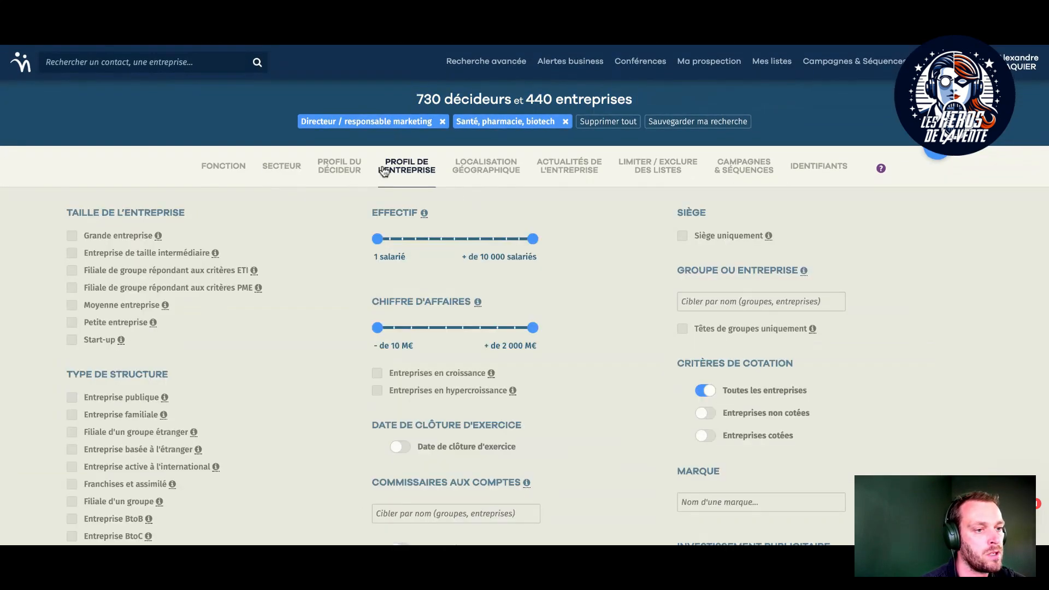
left_click_drag(377, 239, 433, 249)
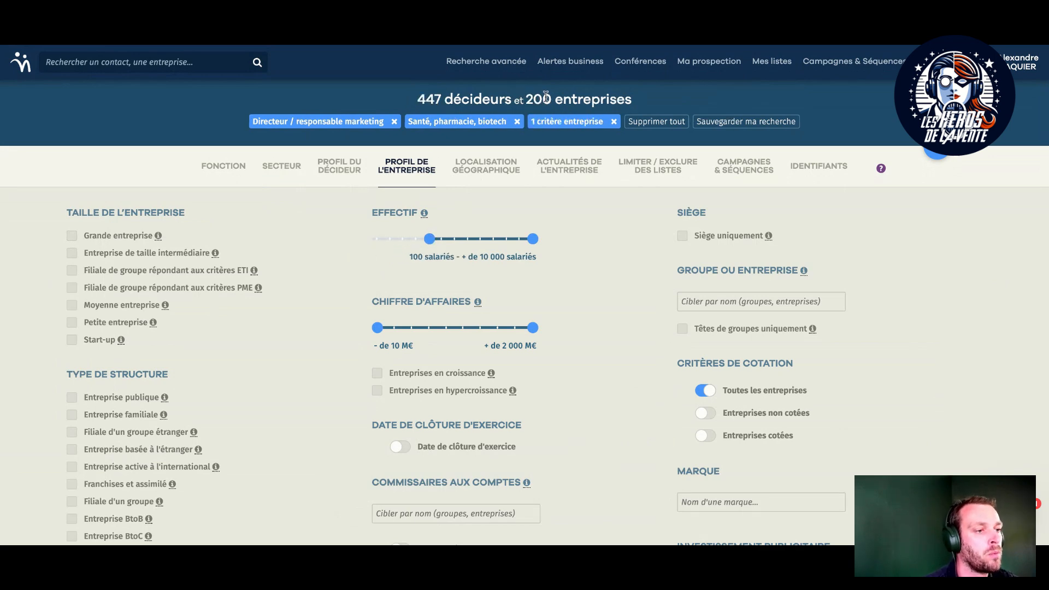
Step: Look through the decision-makers matching the search, including their positions, companies and list labels
scroll(251, 267, "down", 10)
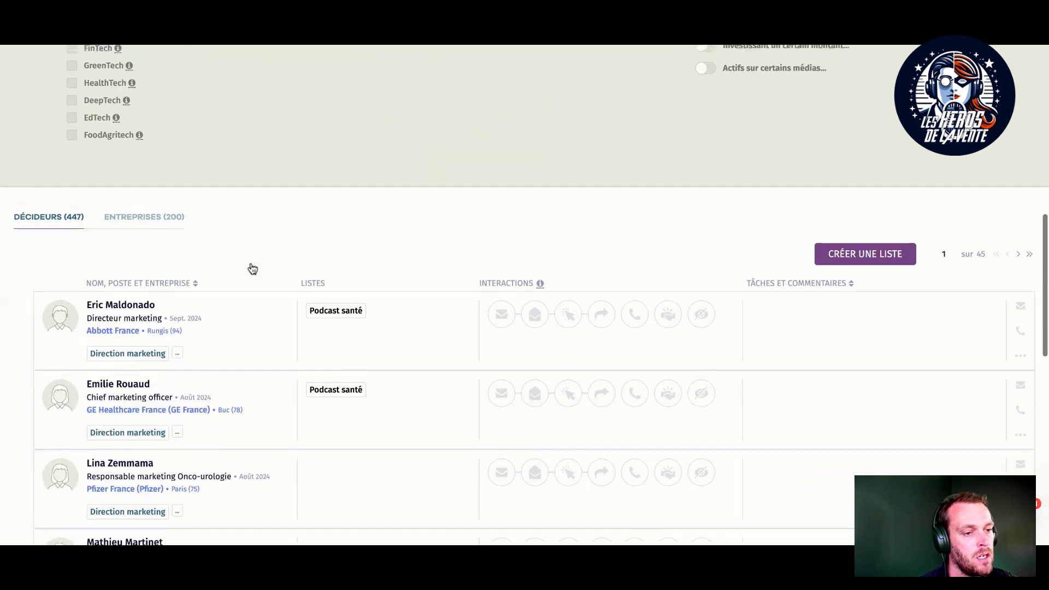
scroll(252, 268, "down", 4)
scroll(249, 259, "up", 4)
scroll(247, 251, "down", 2)
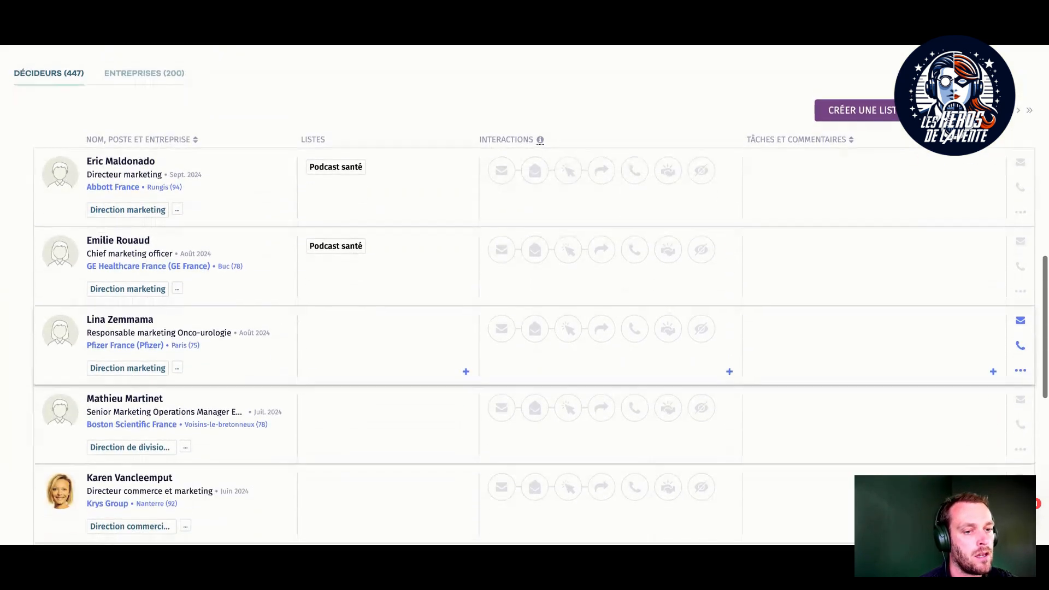
scroll(174, 204, "down", 3)
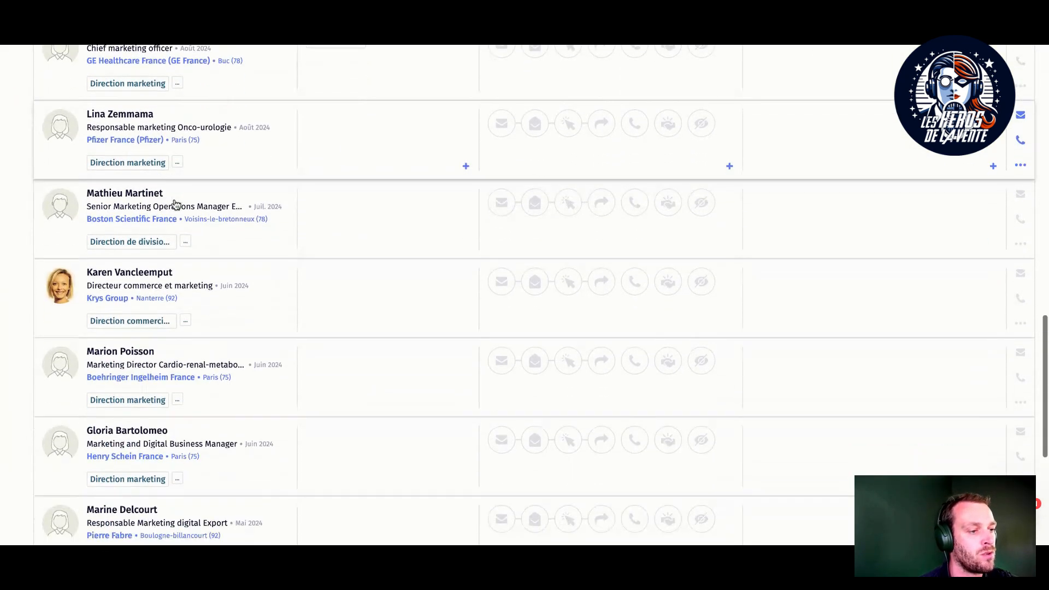
scroll(174, 204, "down", 4)
scroll(121, 268, "up", 9)
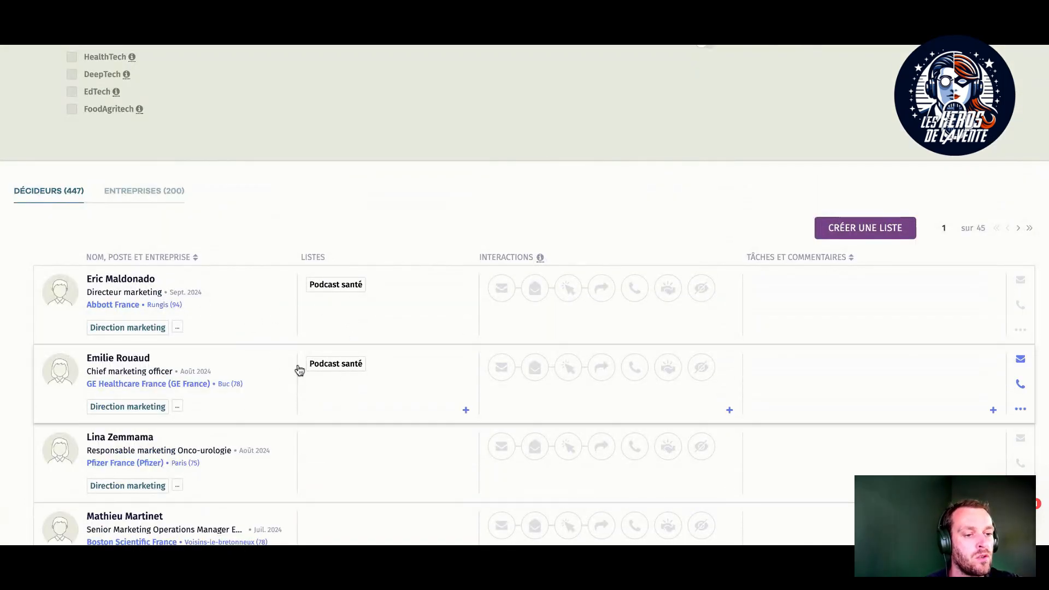
Step: View the e-mail composer for the Pfizer France onco-urology marketing manager, then return to the results
scroll(98, 448, "down", 1)
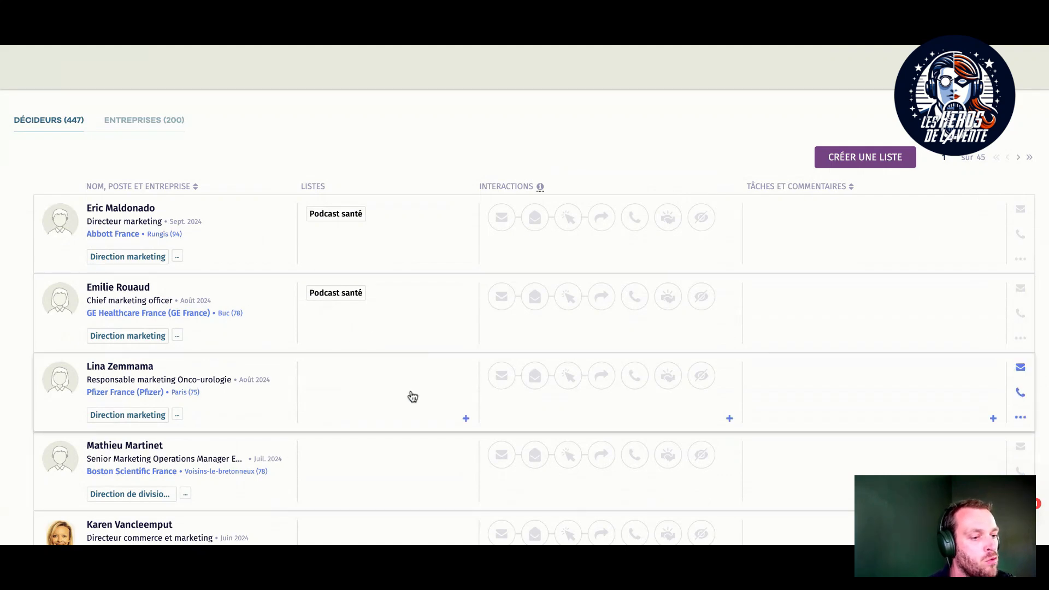
left_click(1020, 368)
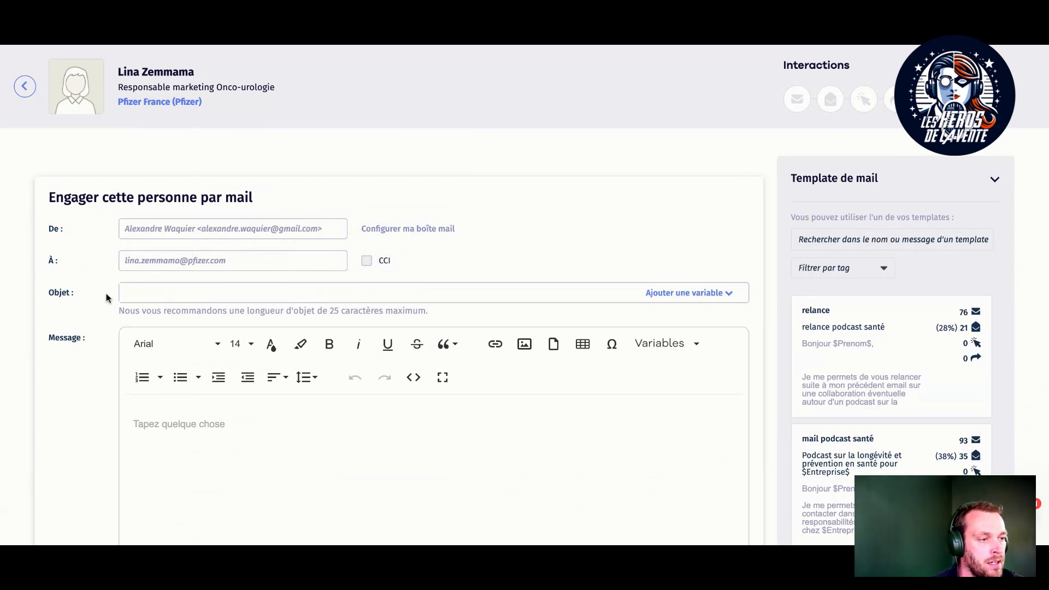
left_click(24, 87)
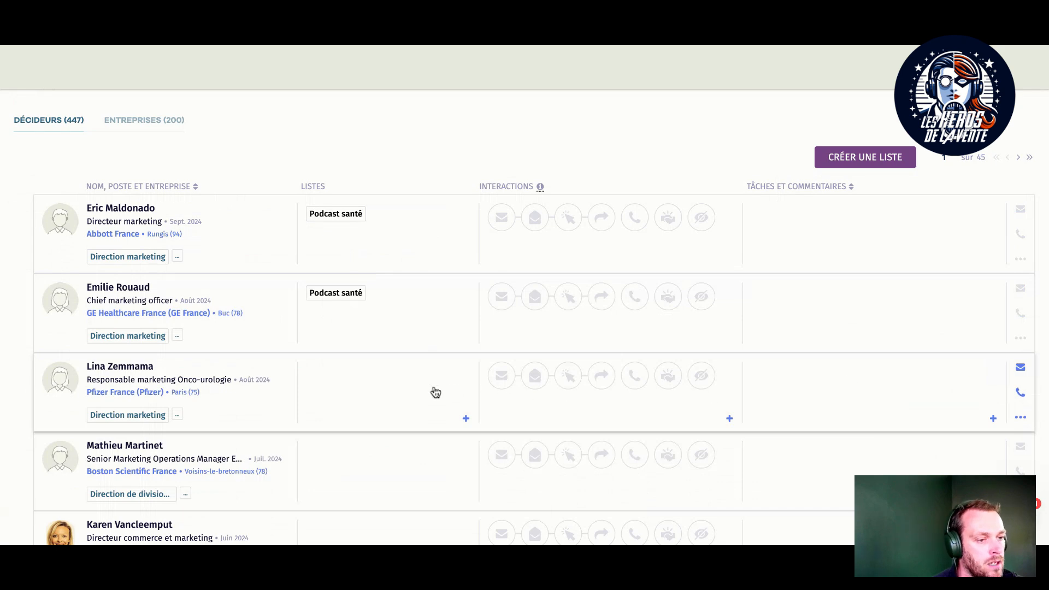
Step: Add the Pfizer France onco-urology marketing manager to the "Podcast santé" list and close the contact details
left_click(435, 393)
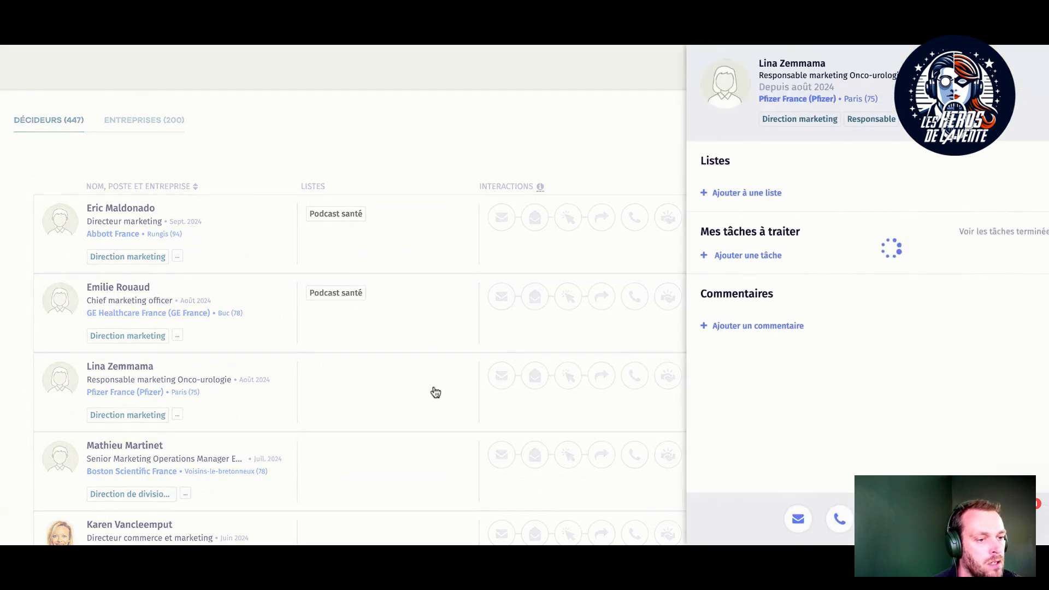
left_click(713, 199)
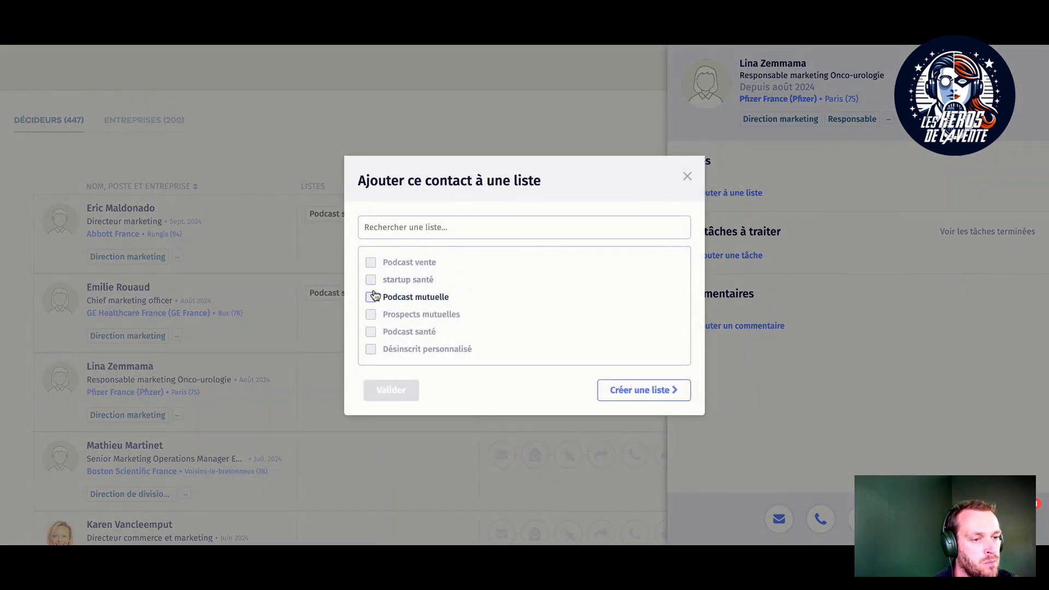
left_click(370, 333)
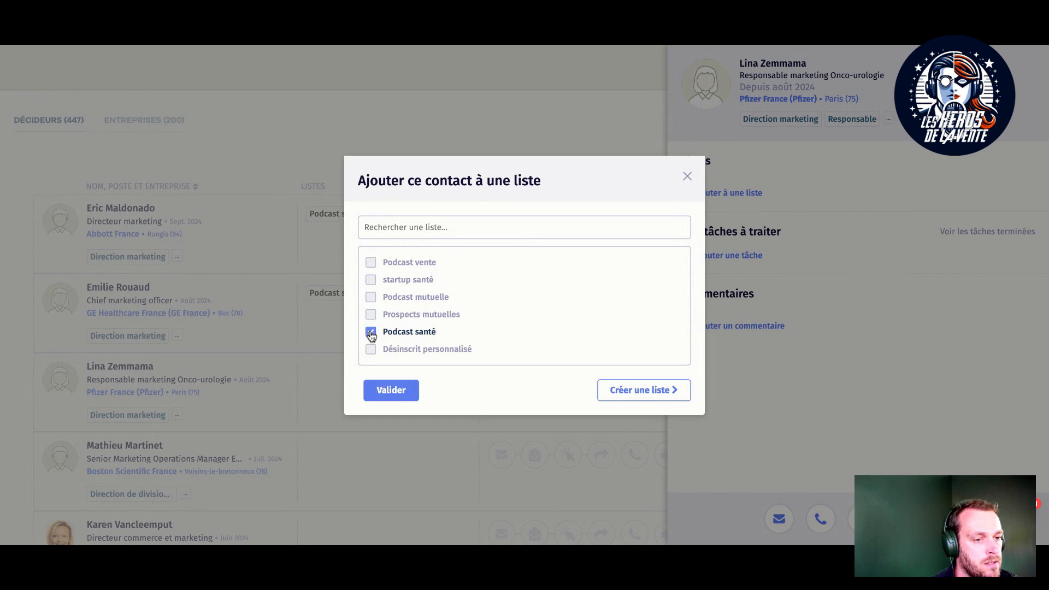
left_click(387, 388)
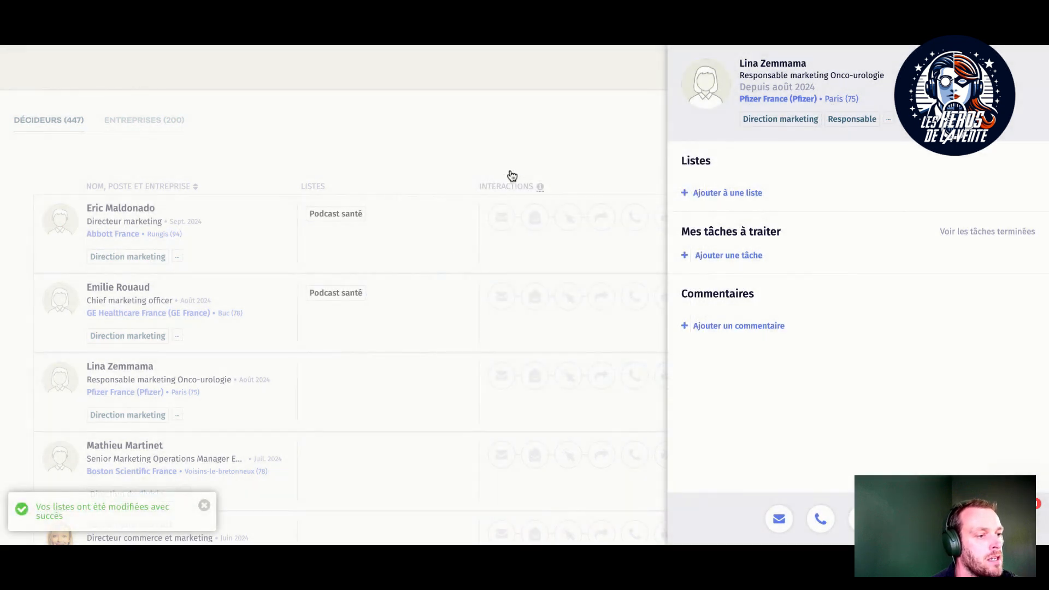
scroll(585, 114, "up", 6)
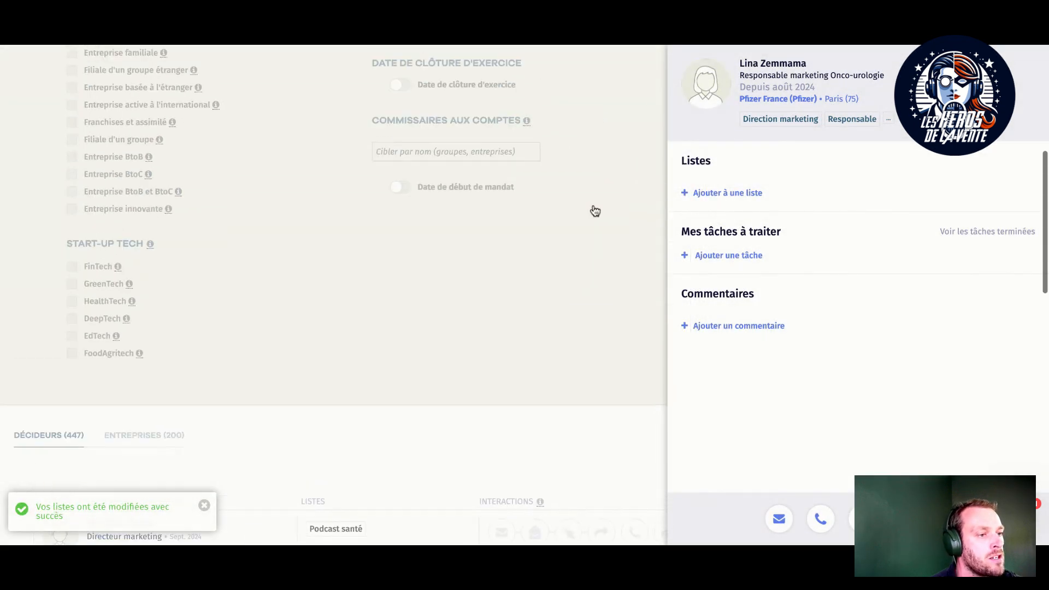
left_click(592, 224)
scroll(593, 223, "down", 3)
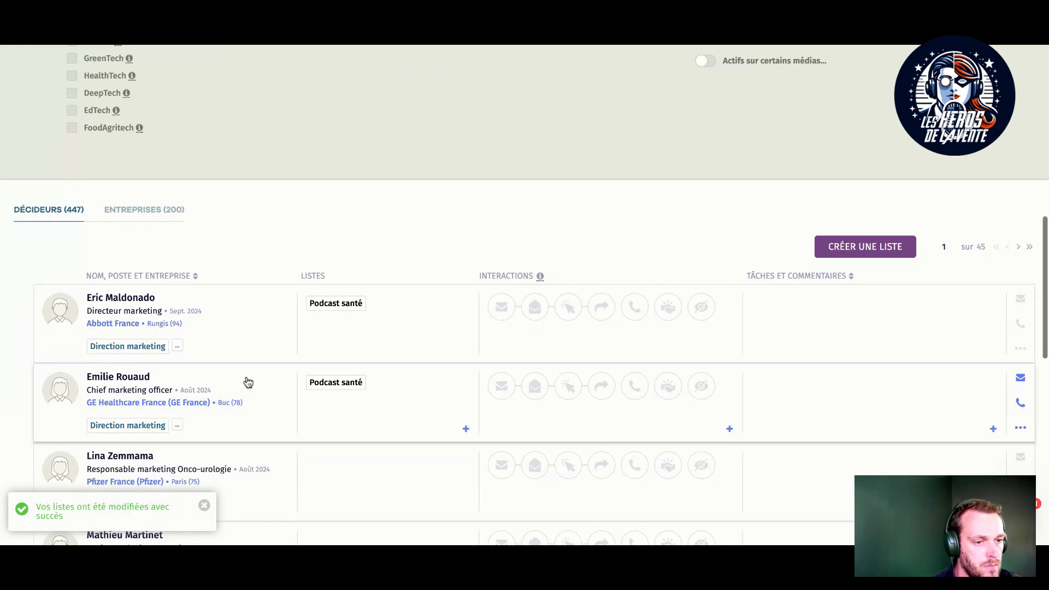
scroll(248, 382, "down", 2)
Step: Open the "Bilan des séquences" overview of the e-mail sequences
scroll(246, 379, "up", 10)
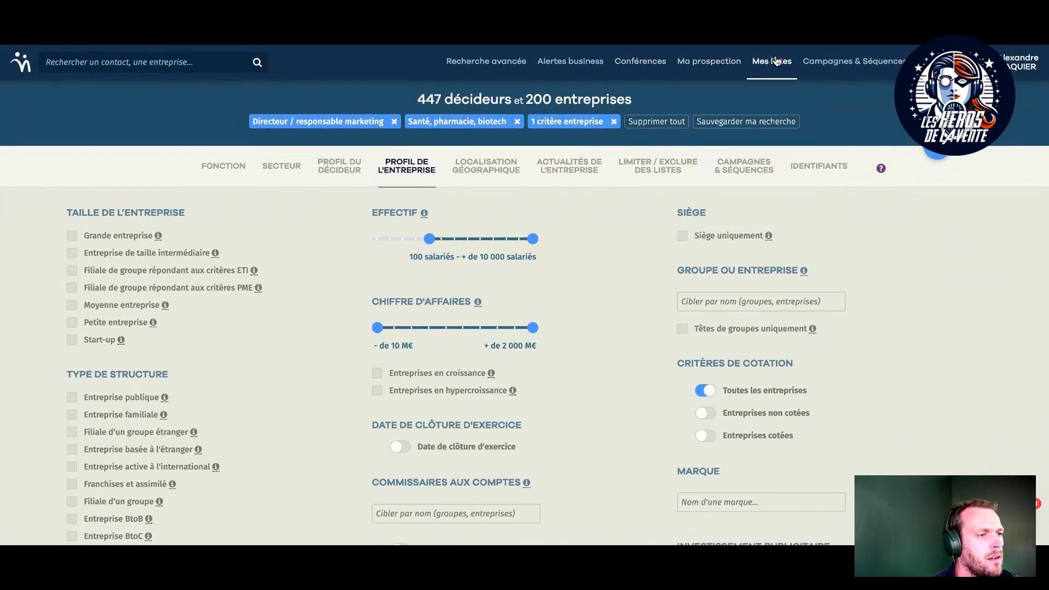
mouse_move(822, 62)
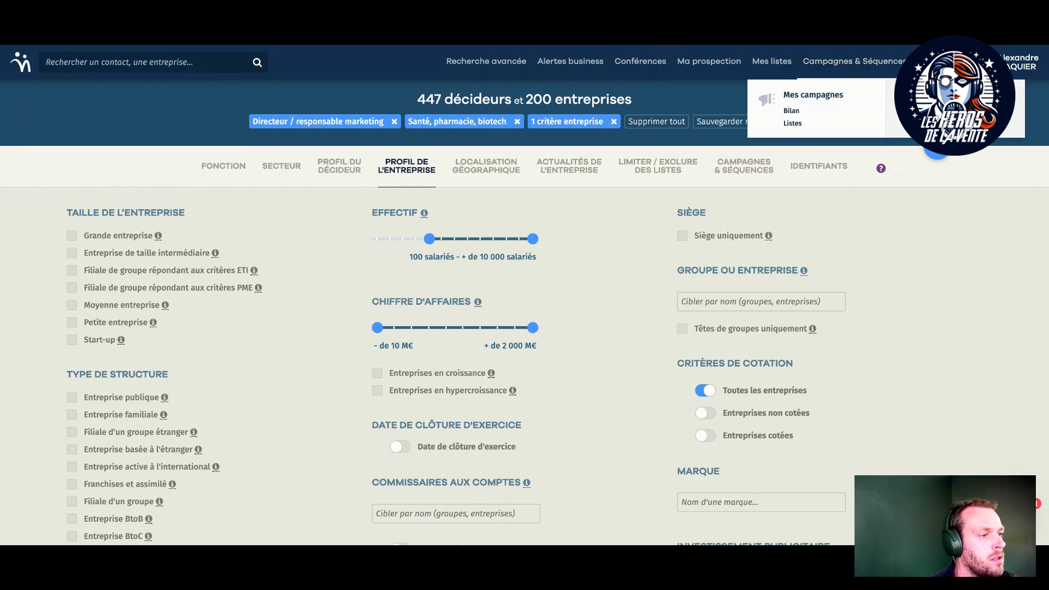
left_click(930, 111)
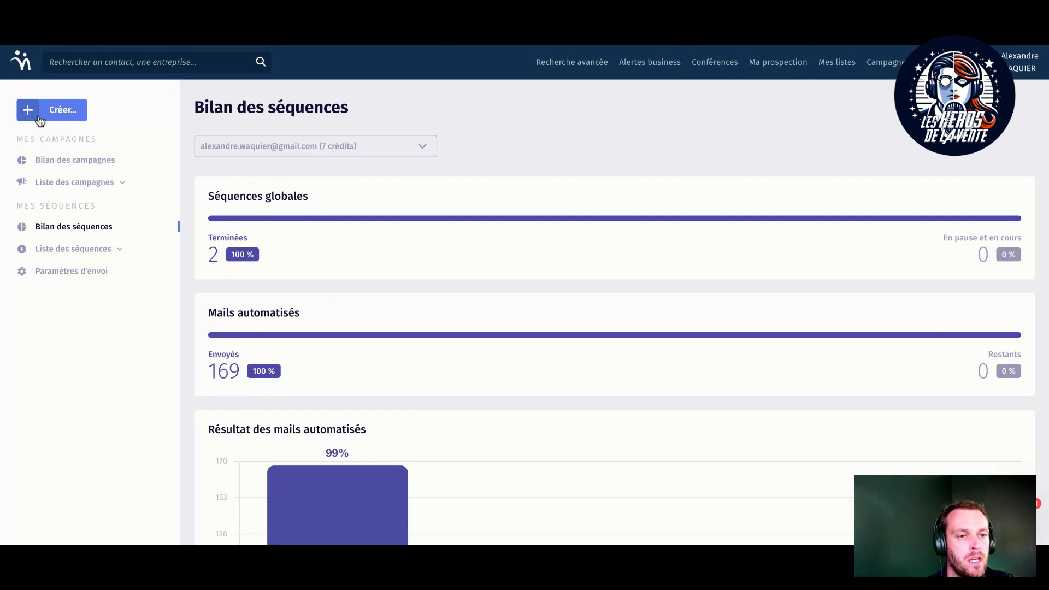
Step: Create a new sequence named "test santé" without a template
left_click(39, 118)
left_click(115, 155)
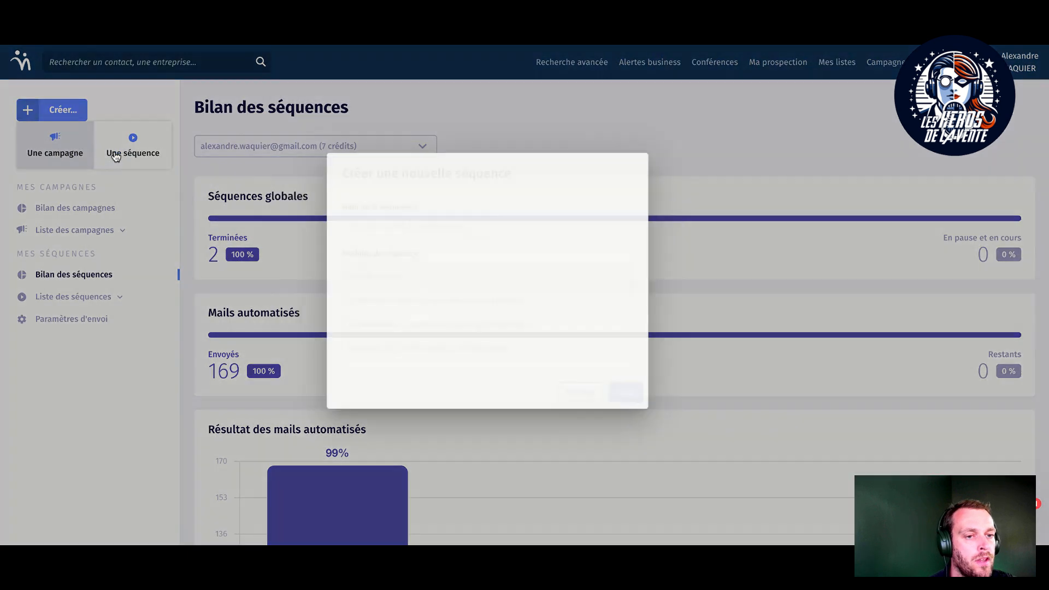
left_click(398, 244)
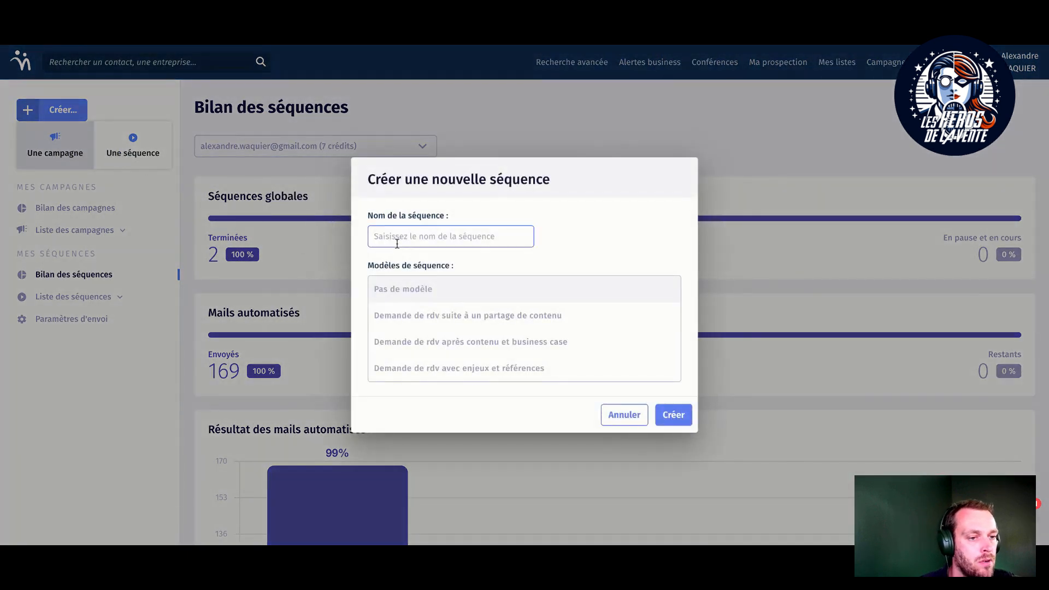
type("t")
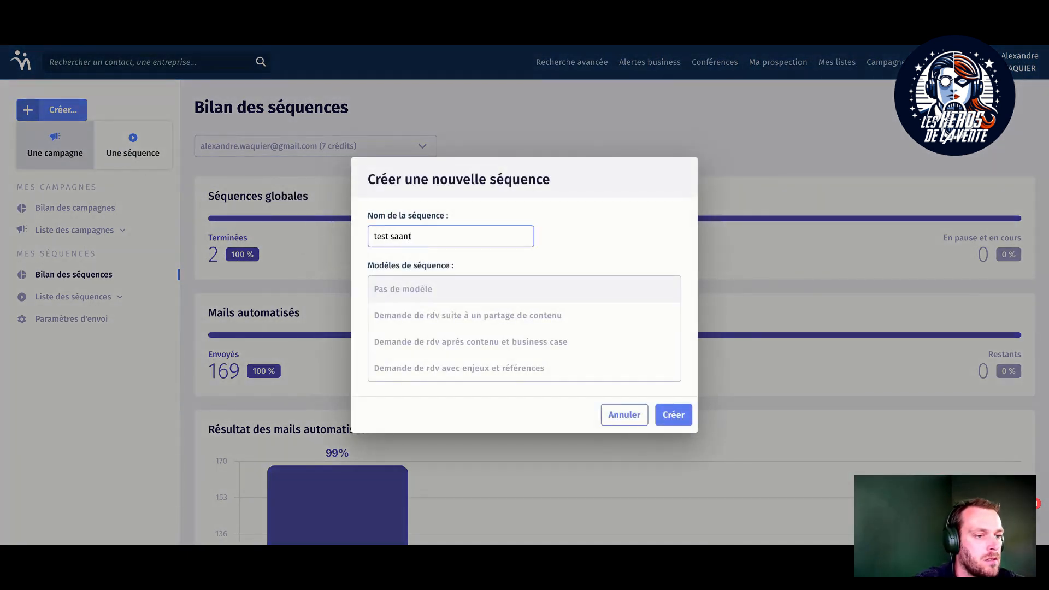
type("est santé")
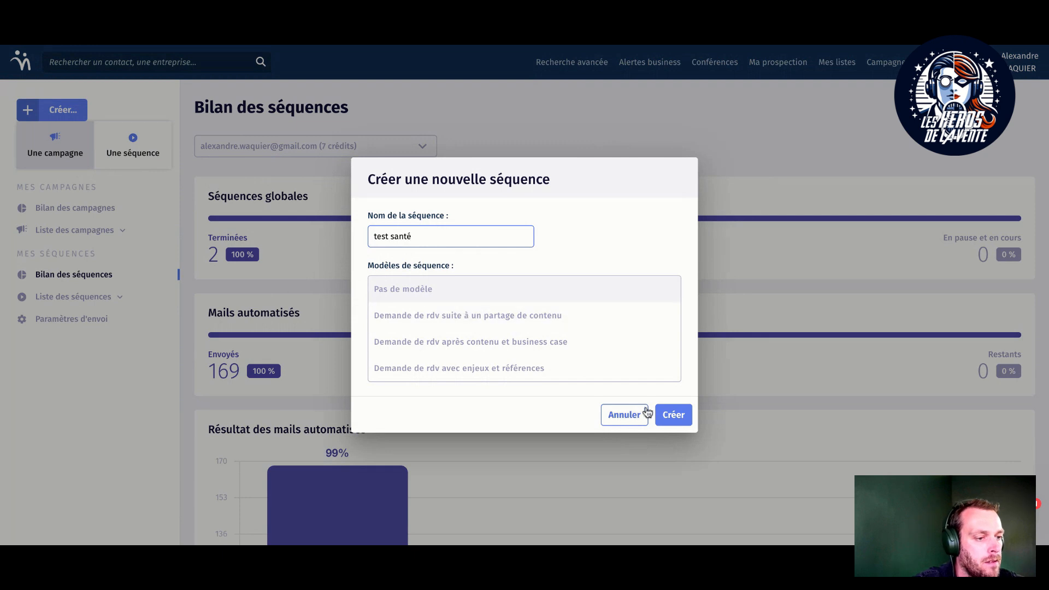
left_click(680, 418)
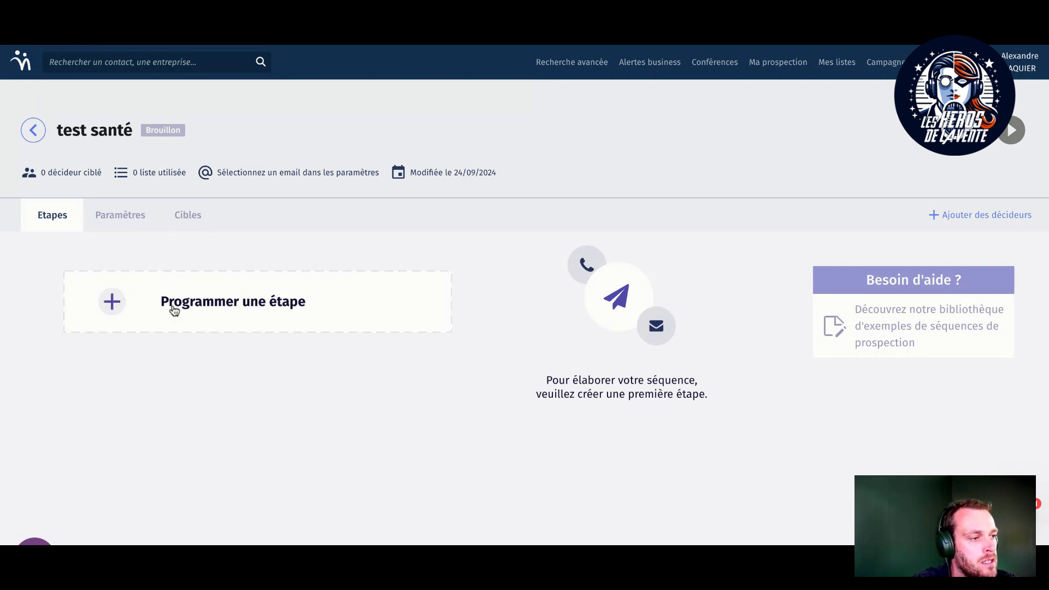
Step: Add the decision-makers from the "Podcast santé" list to the sequence's targets
left_click(974, 217)
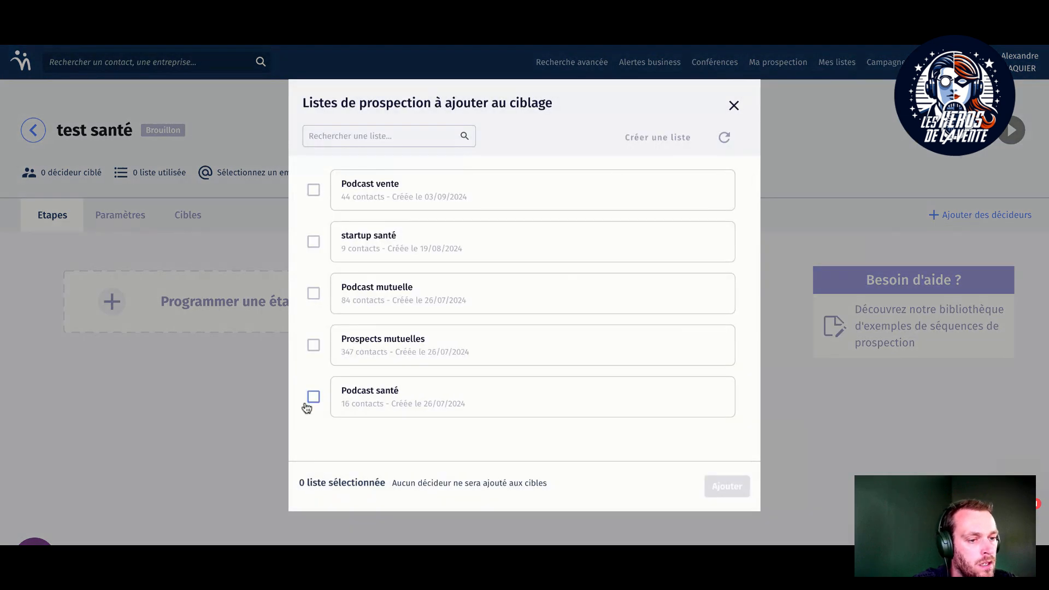
left_click(313, 397)
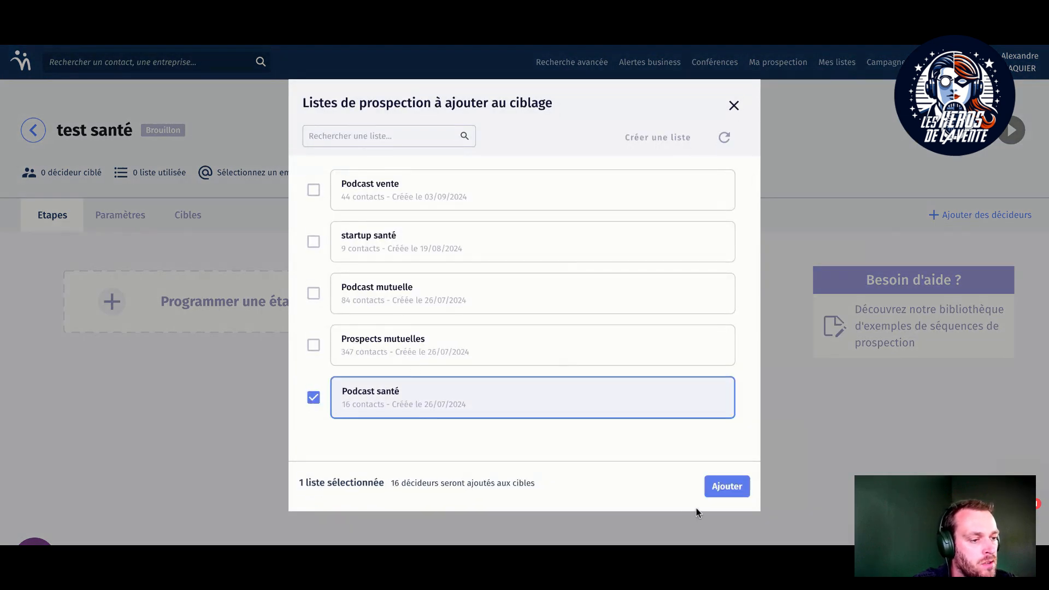
left_click(730, 491)
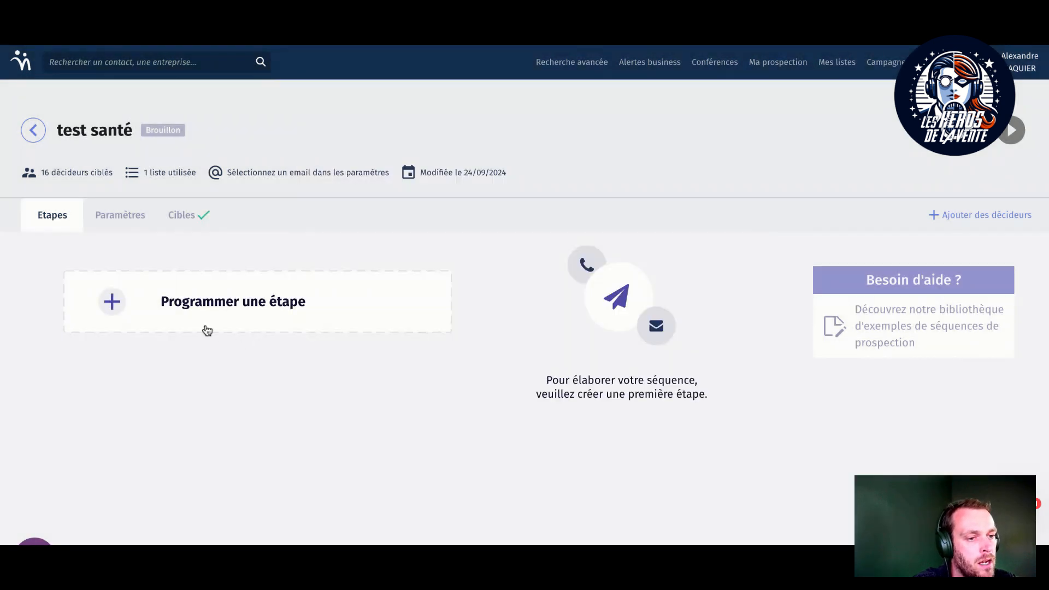
Step: Add an automated e-mail step to the sequence and fill it with the "mail podcast santé" template
left_click(224, 310)
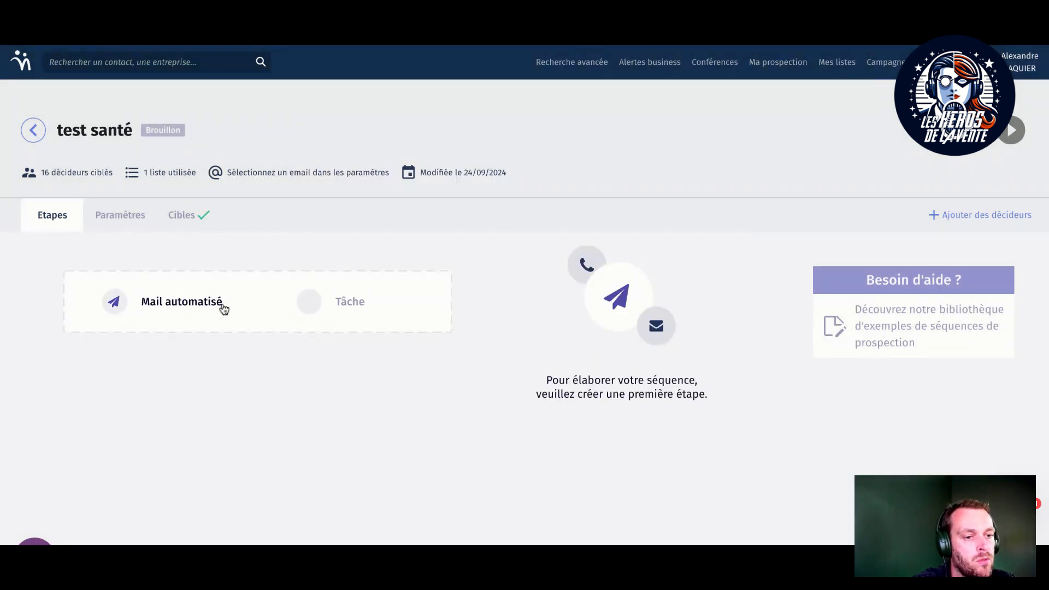
scroll(191, 306, "down", 1)
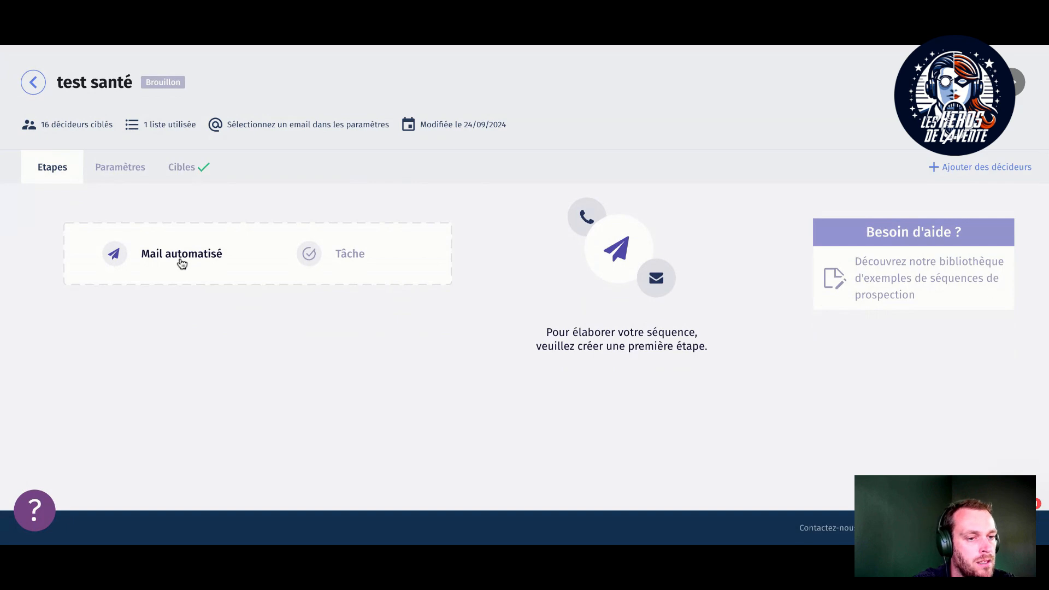
left_click(182, 257)
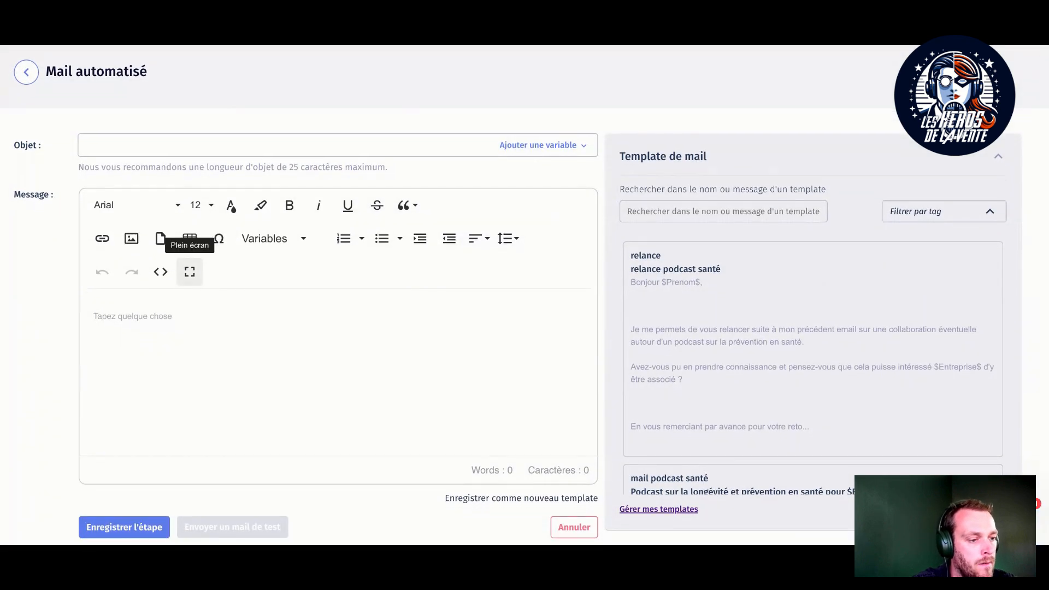
scroll(735, 368, "down", 3)
scroll(733, 368, "down", 1)
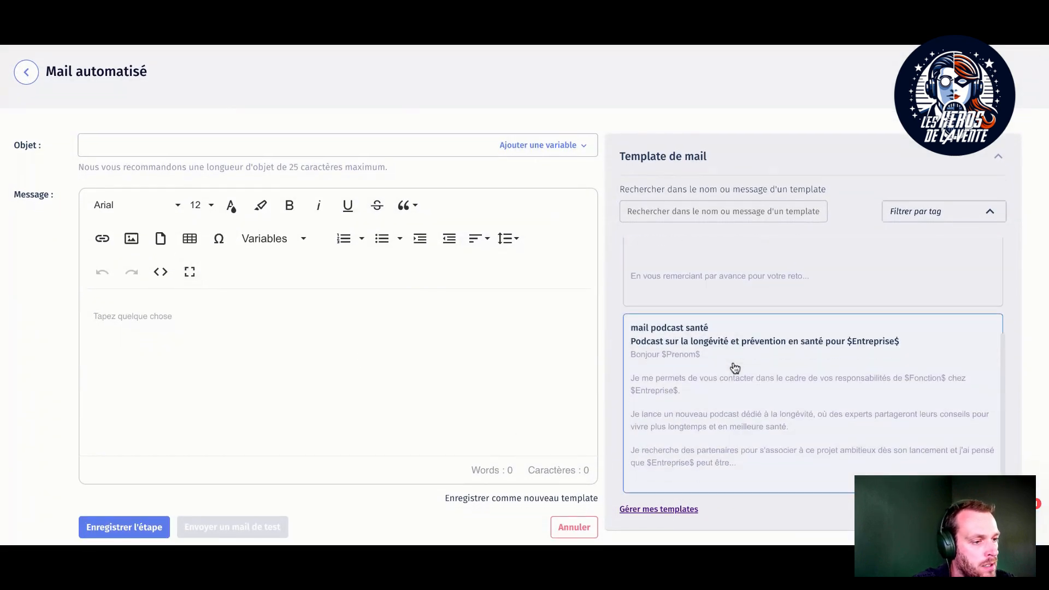
left_click(724, 403)
Step: Review the filled-in podcast message and save it as the sequence's automated e-mail step
scroll(237, 333, "down", 2)
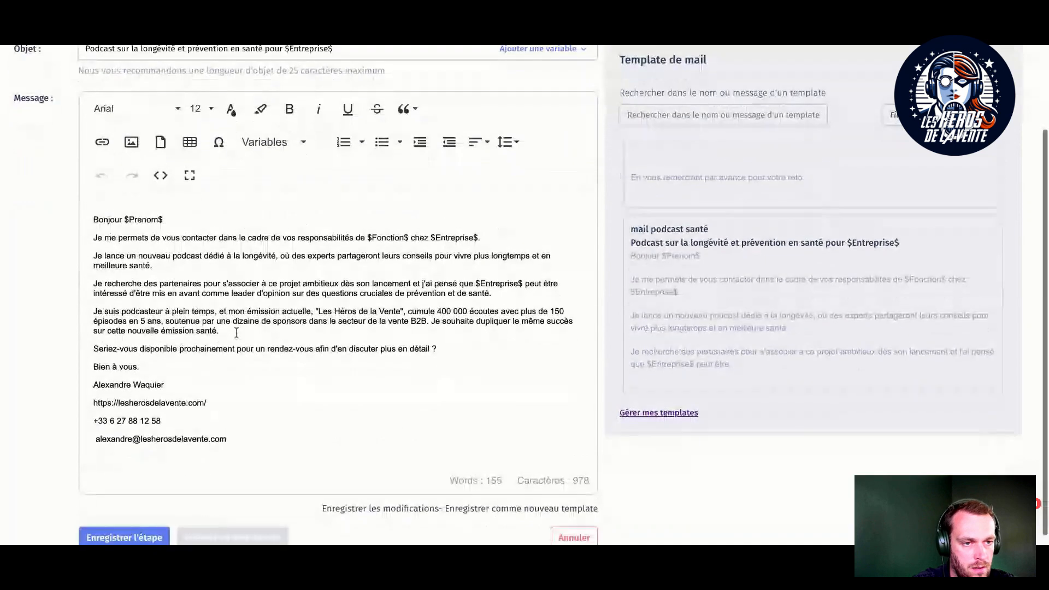
scroll(237, 333, "up", 2)
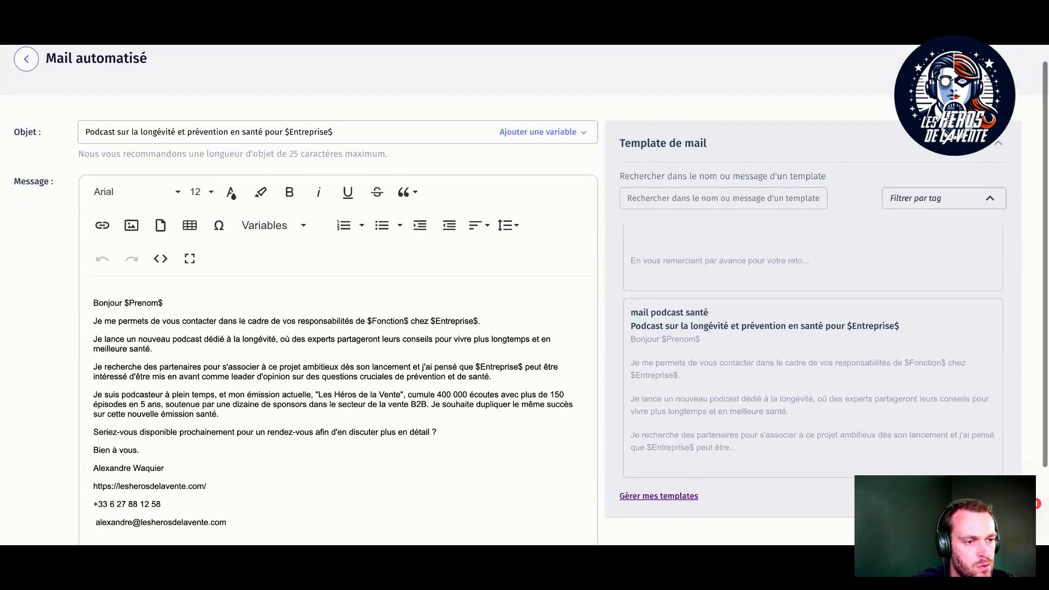
scroll(237, 333, "down", 1)
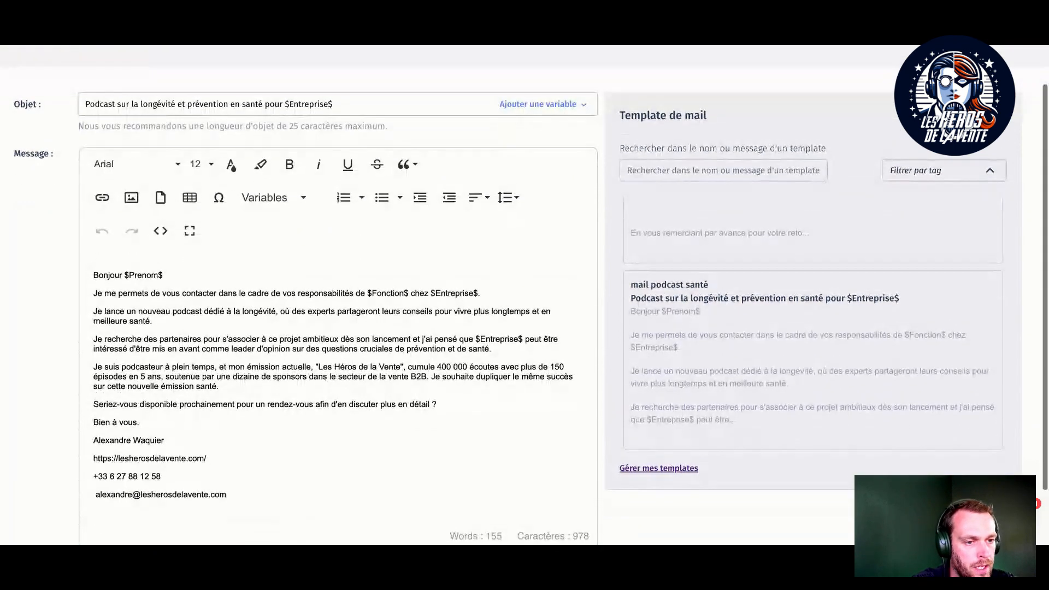
triple_click(165, 311)
scroll(164, 301, "down", 1)
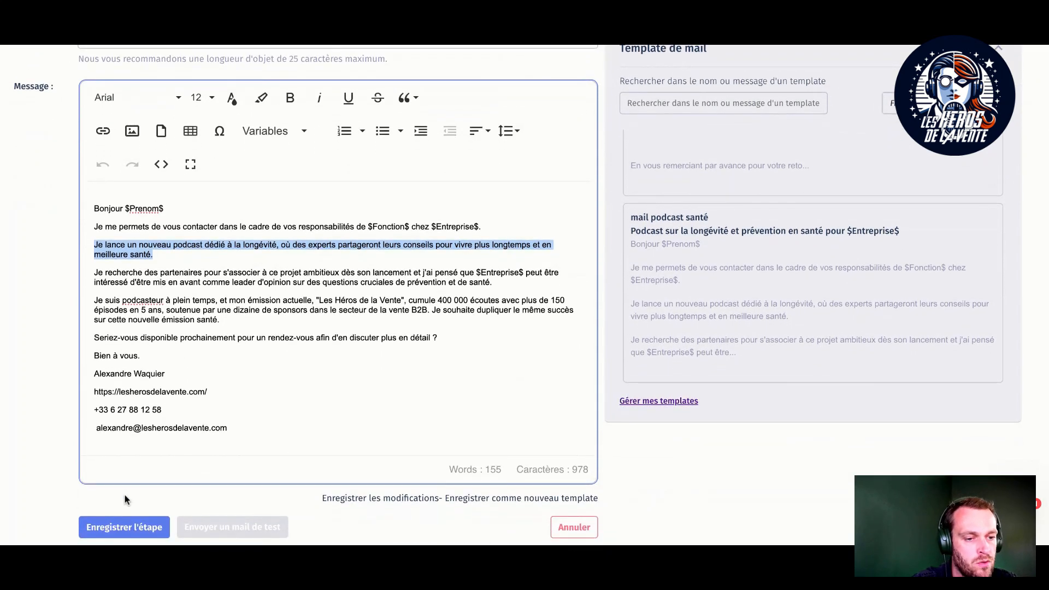
left_click(110, 529)
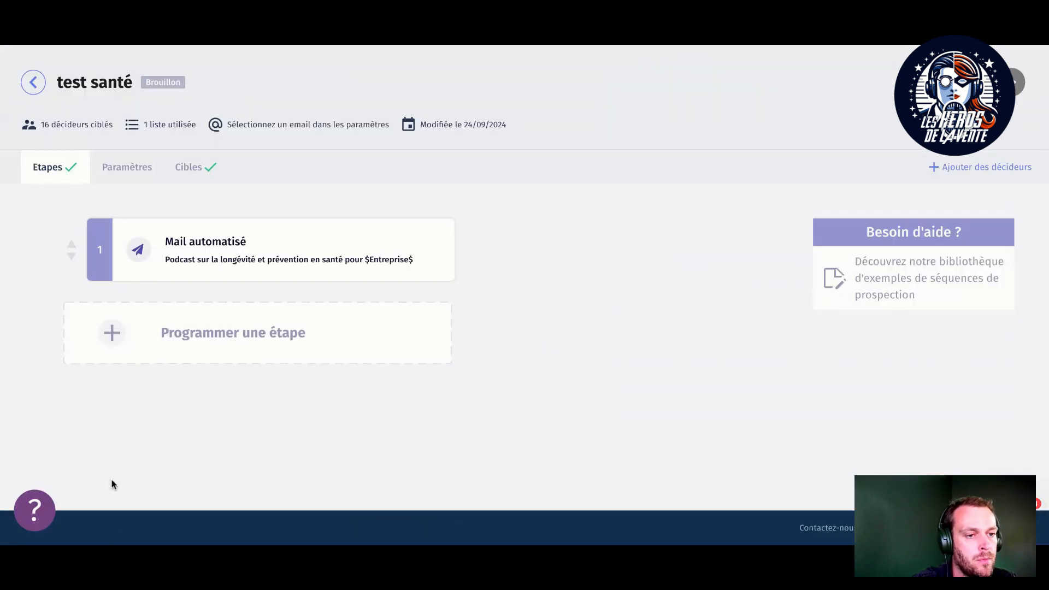
Step: View the types available for a second step, then review the sequence's sender, sending schedule and stop-condition settings
left_click(214, 355)
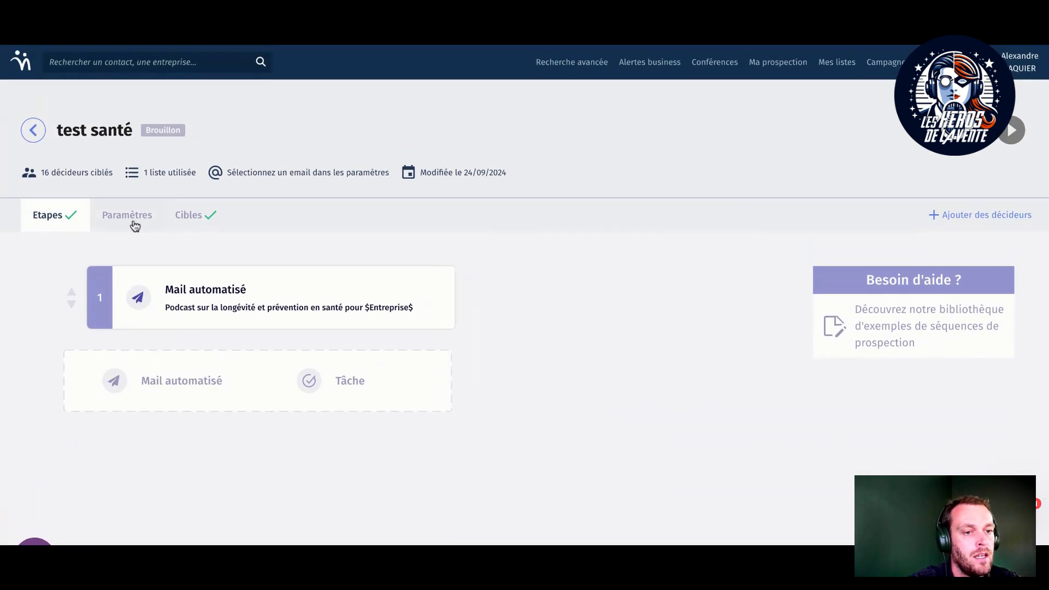
left_click(134, 226)
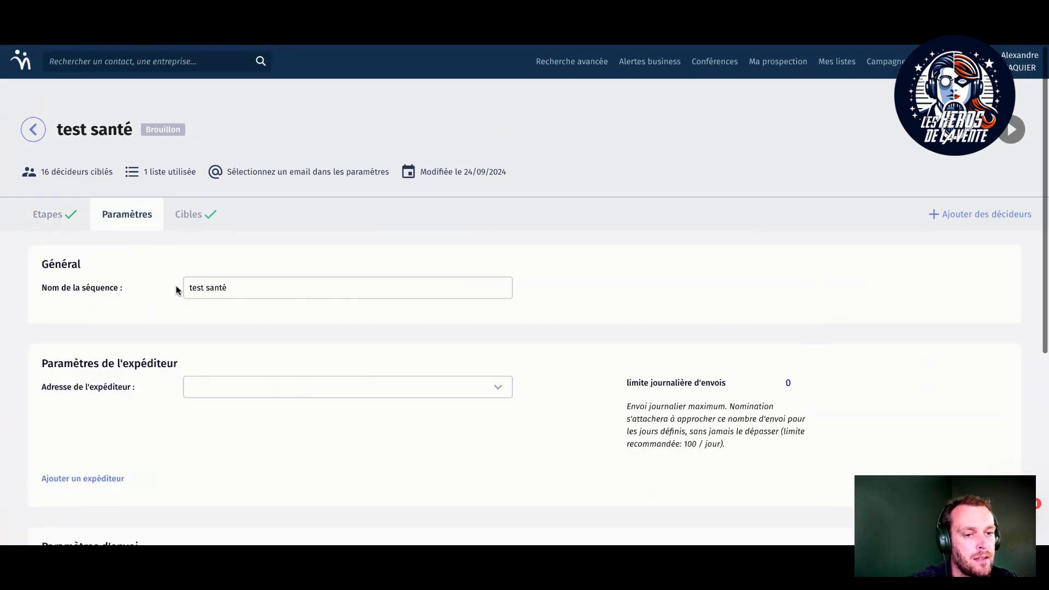
scroll(176, 291, "down", 3)
scroll(176, 290, "down", 3)
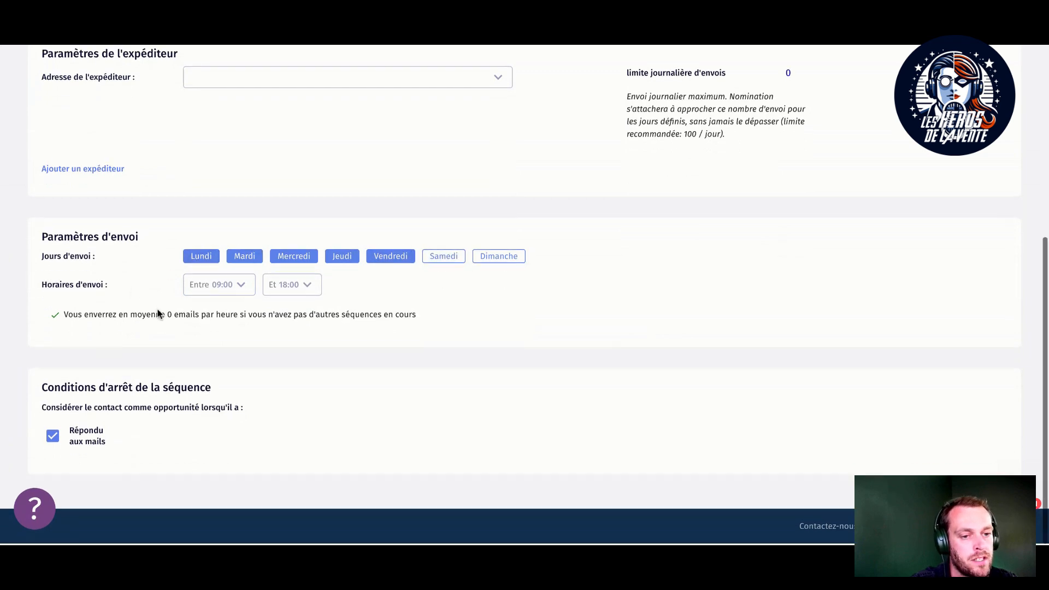
scroll(158, 309, "up", 6)
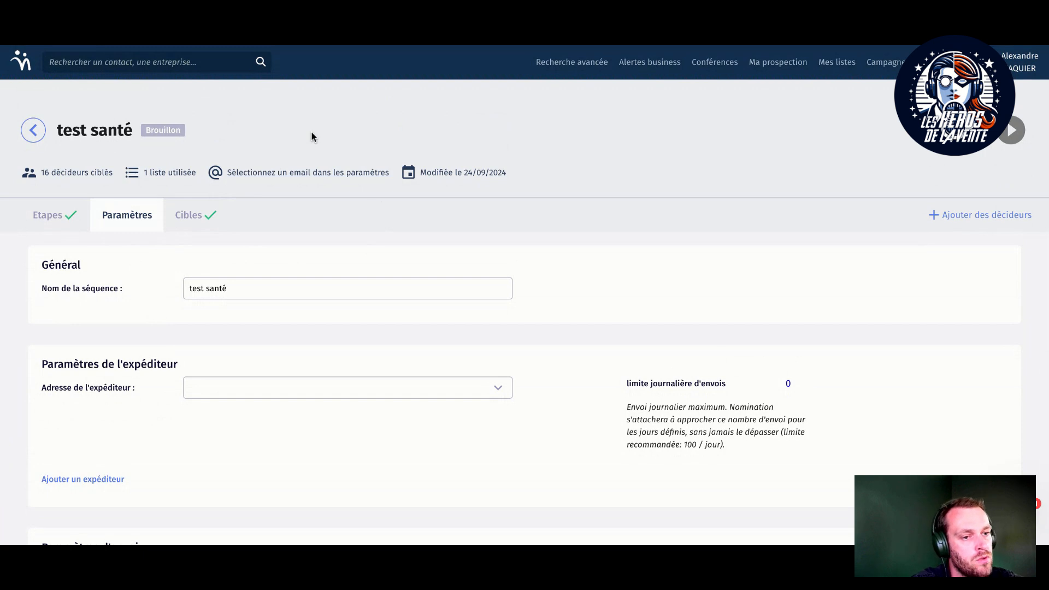
Step: Leave the sequence, search for the company "Alan" and open its company profile
left_click(575, 73)
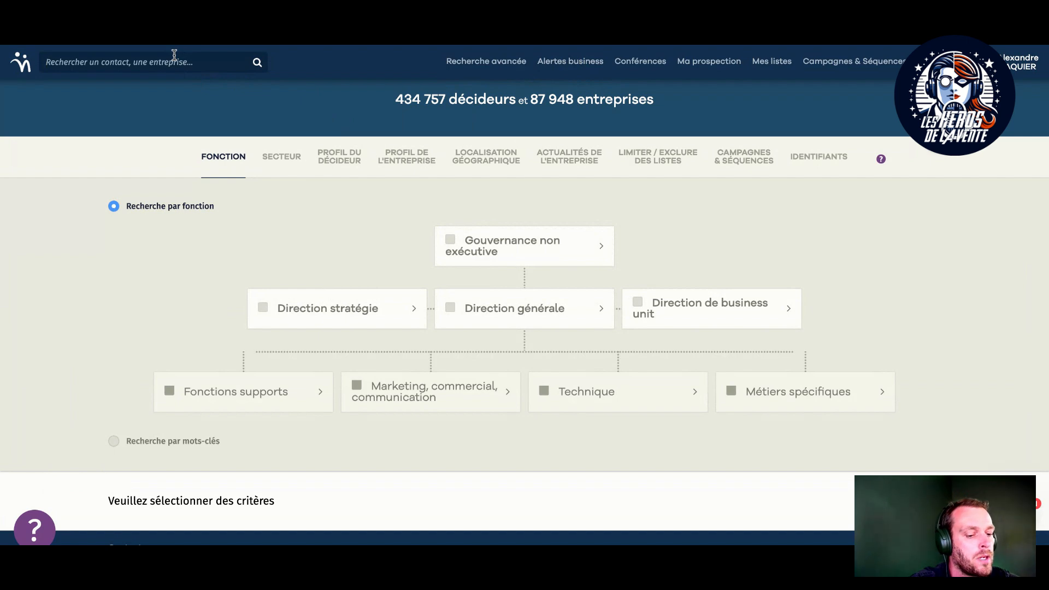
type("Alan")
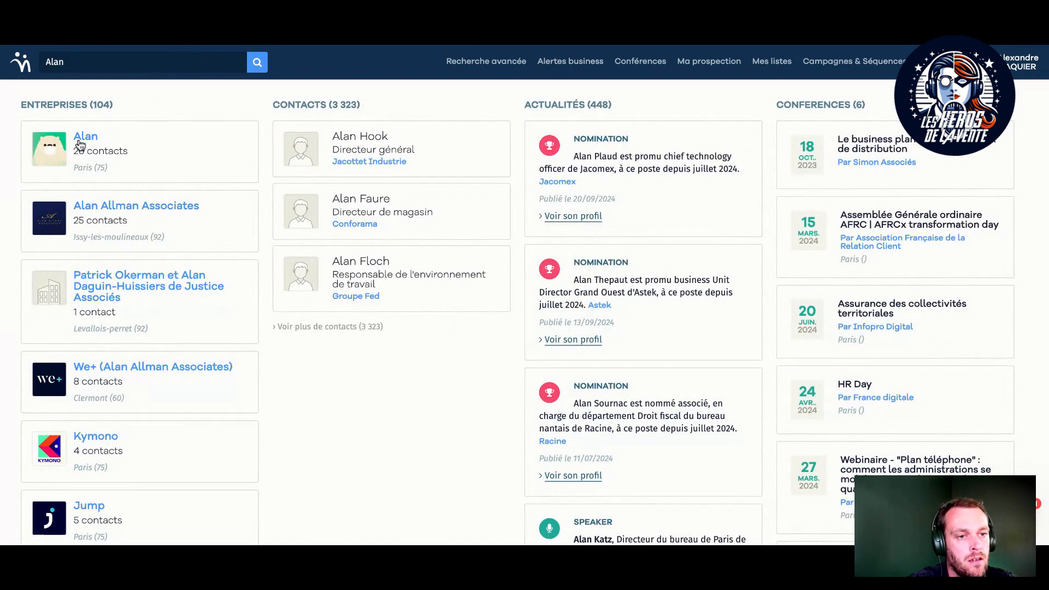
left_click(80, 145)
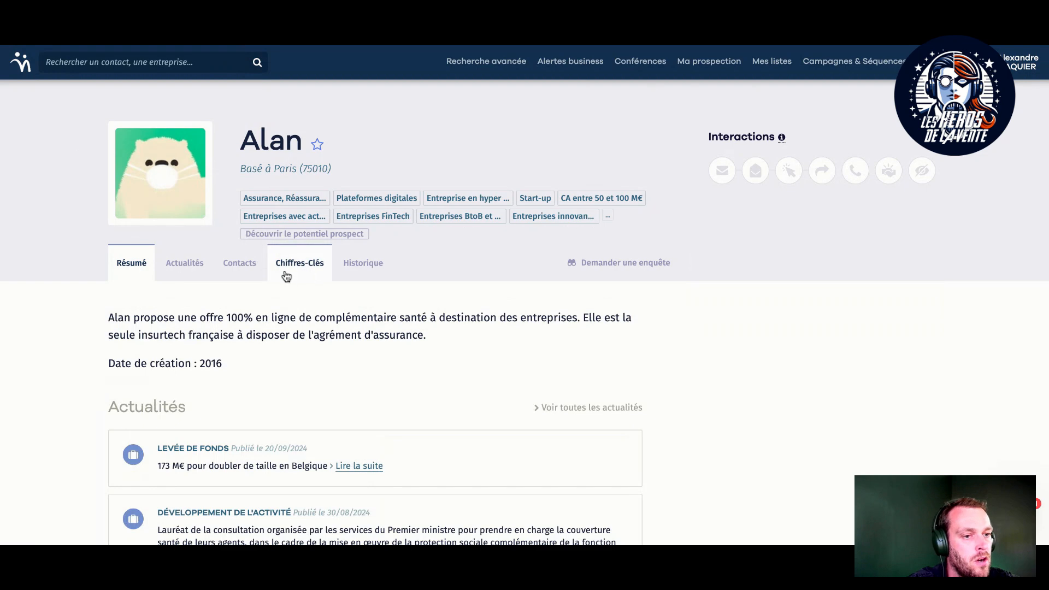
Step: Read the recent news on Alan's company profile, highlighting the "Levée de fonds" item
scroll(161, 288, "down", 2)
scroll(161, 288, "down", 1)
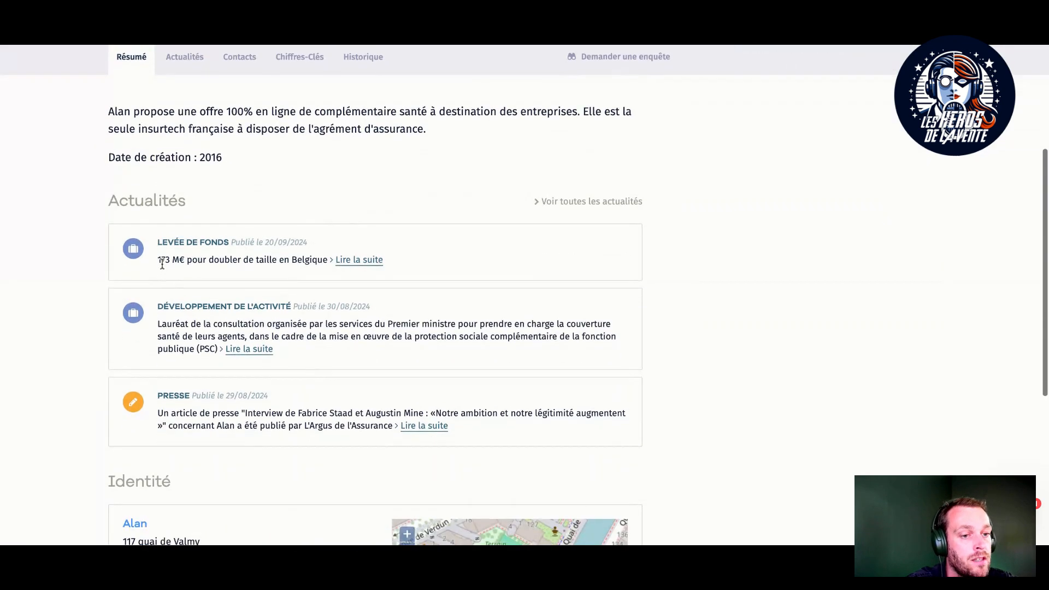
triple_click(162, 262)
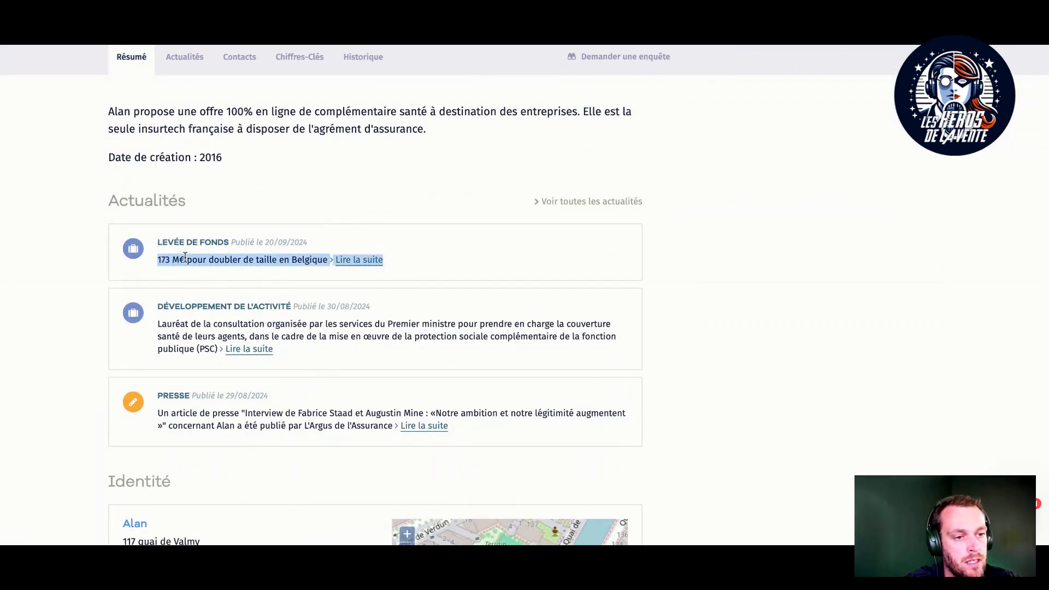
scroll(185, 257, "up", 3)
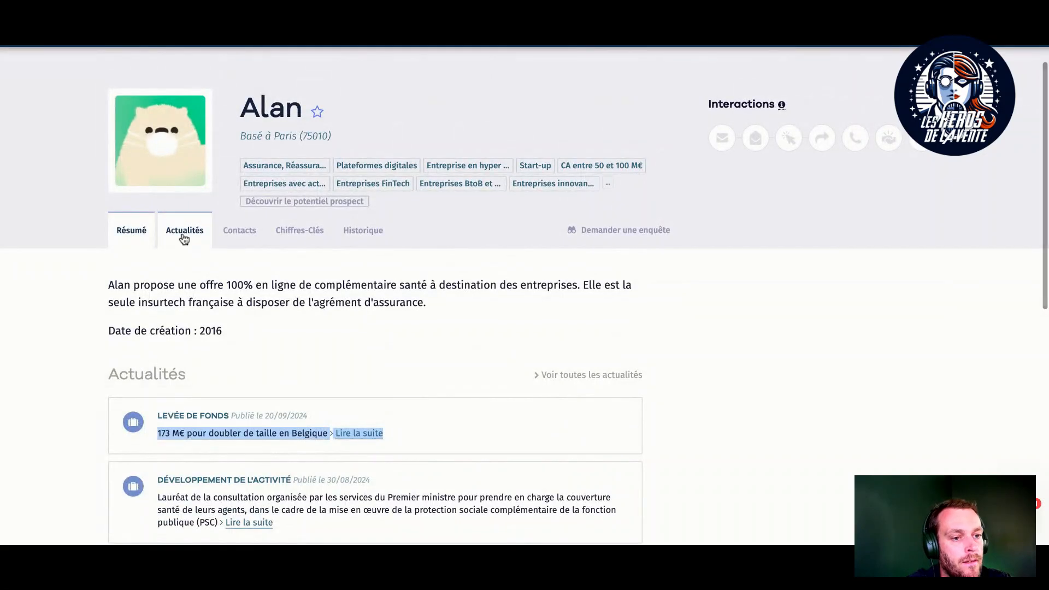
Step: Open Alan's contact organization chart and expand "Direction marketing" under "Marketing, commercial, communication"
left_click(236, 235)
scroll(261, 389, "down", 1)
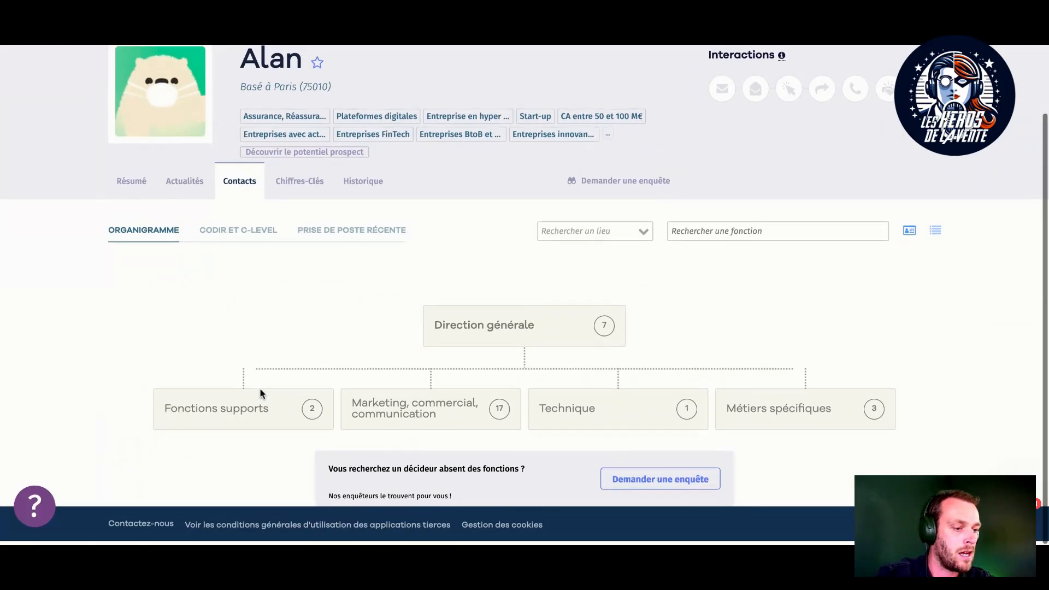
left_click(397, 408)
scroll(397, 388, "down", 1)
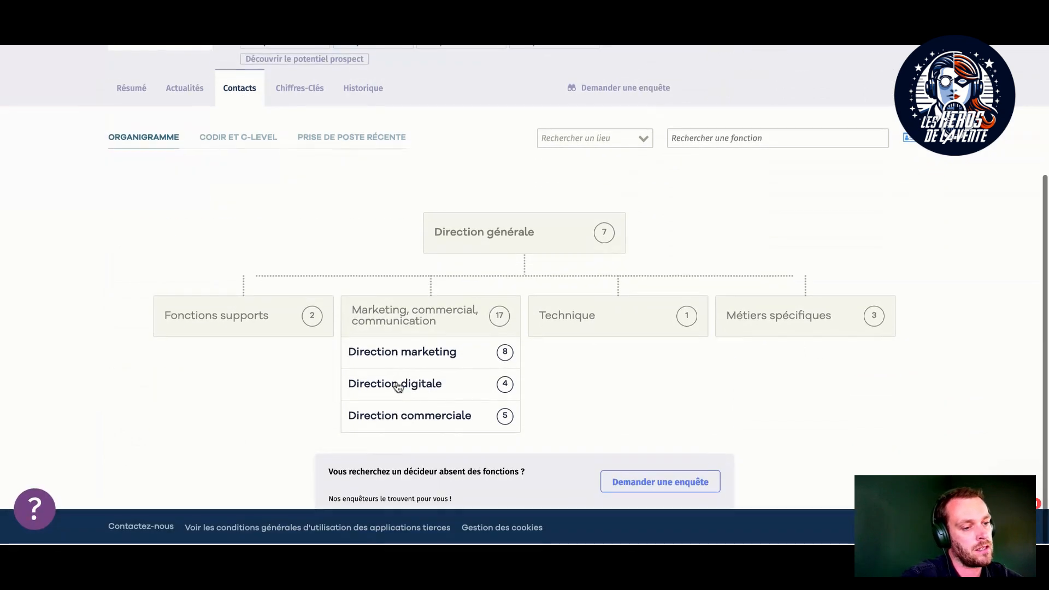
left_click(394, 364)
Step: Look through Alan's marketing department contacts and their positions, then return to the marketing director
scroll(391, 370, "down", 2)
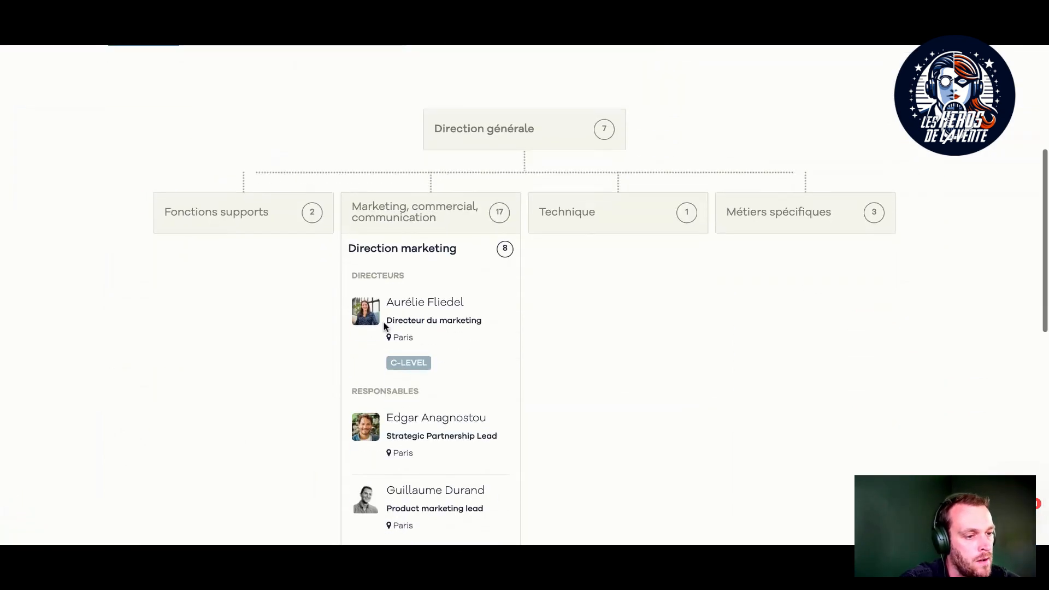
scroll(385, 326, "down", 5)
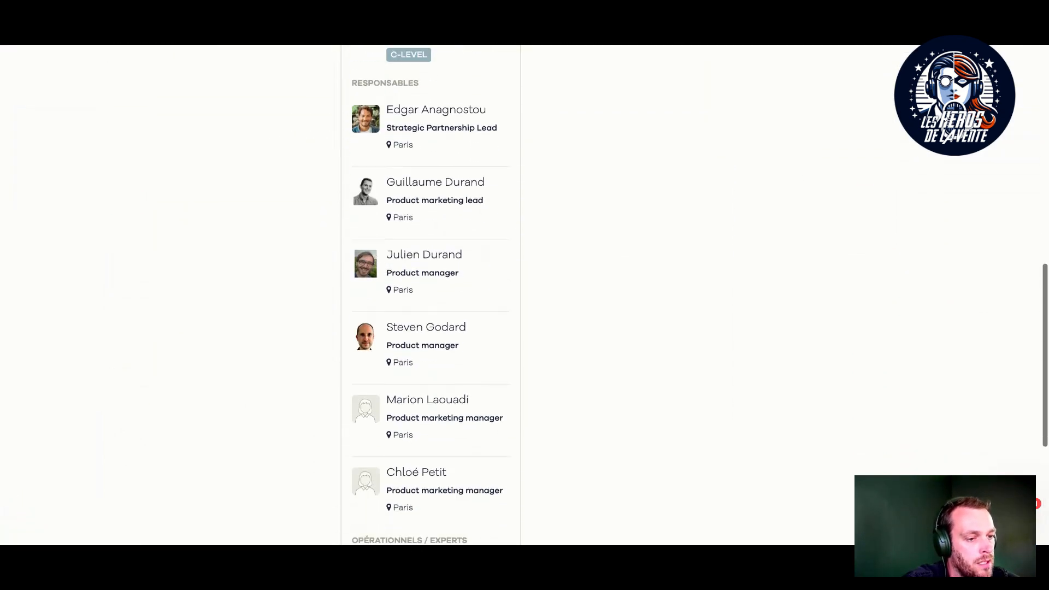
scroll(387, 295, "down", 5)
scroll(387, 296, "up", 9)
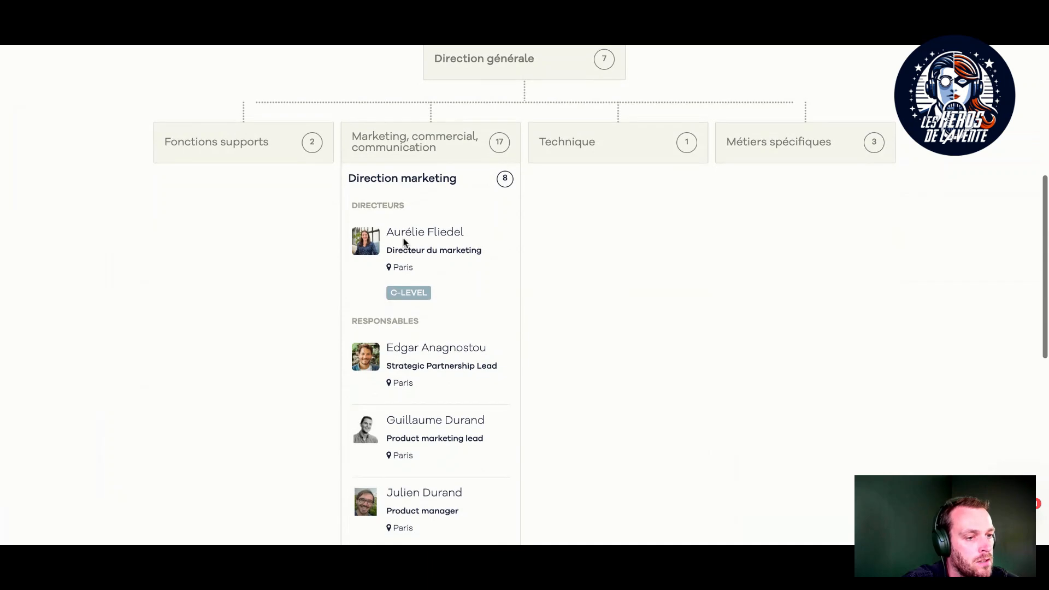